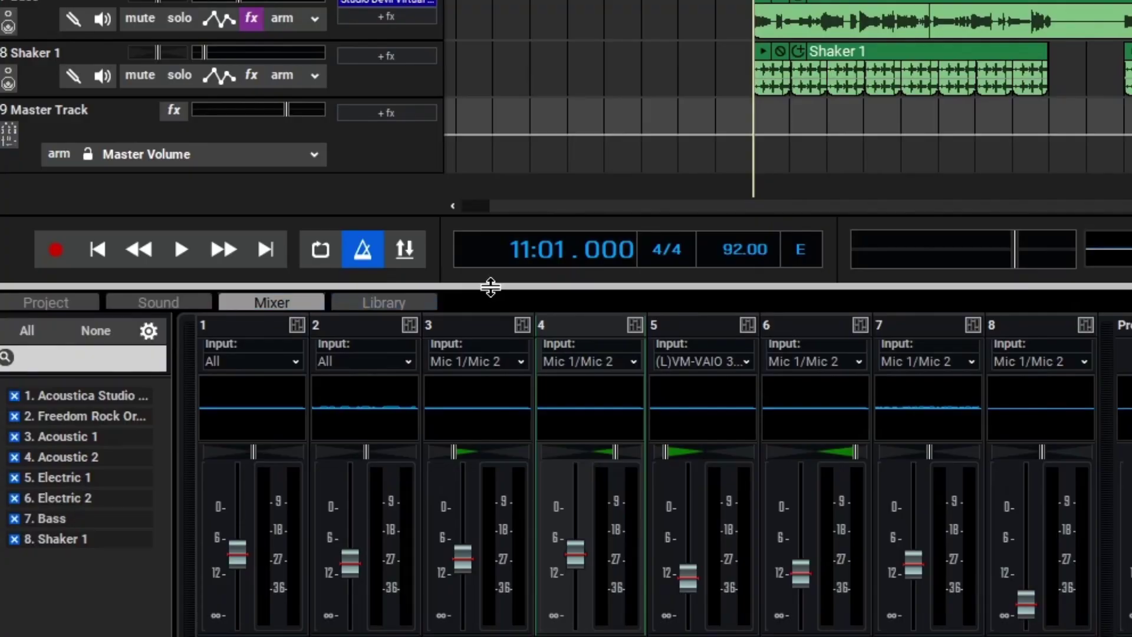
Enlarge the mixer so all eight channels show compressor, drive, effects and EQ sections.
{"action": "left_click_drag", "start_coordinate": [490, 287], "coordinate": [554, 0]}
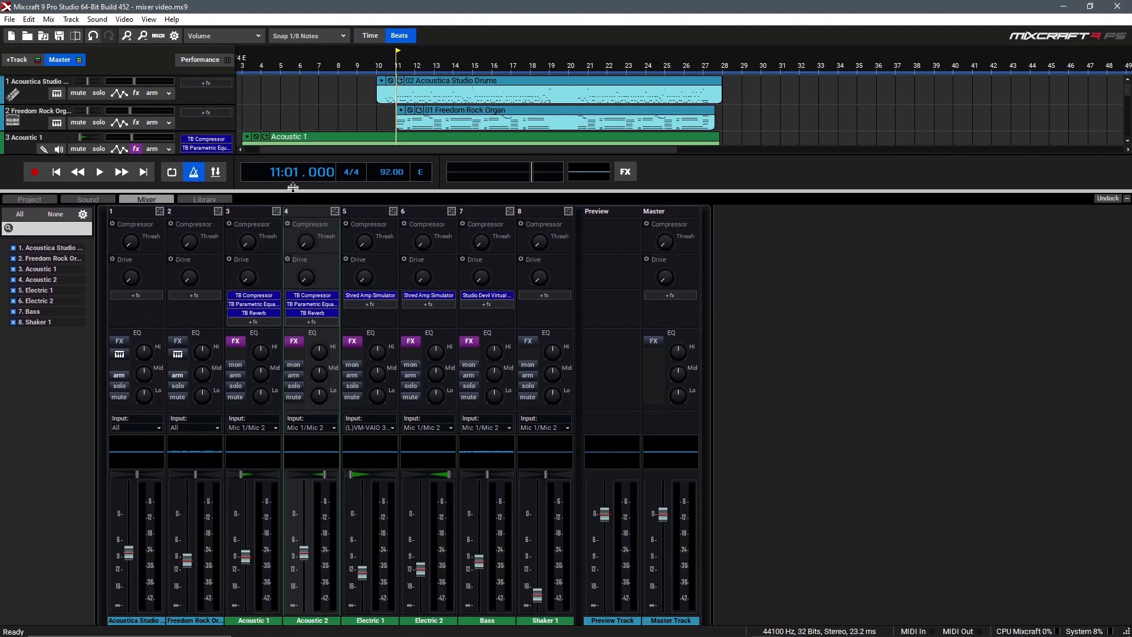
Give the mixer a little more height, loop bars 11–19 and start playback.
{"action": "left_click_drag", "start_coordinate": [293, 187], "coordinate": [294, 176]}
{"action": "left_click", "coordinate": [399, 69]}
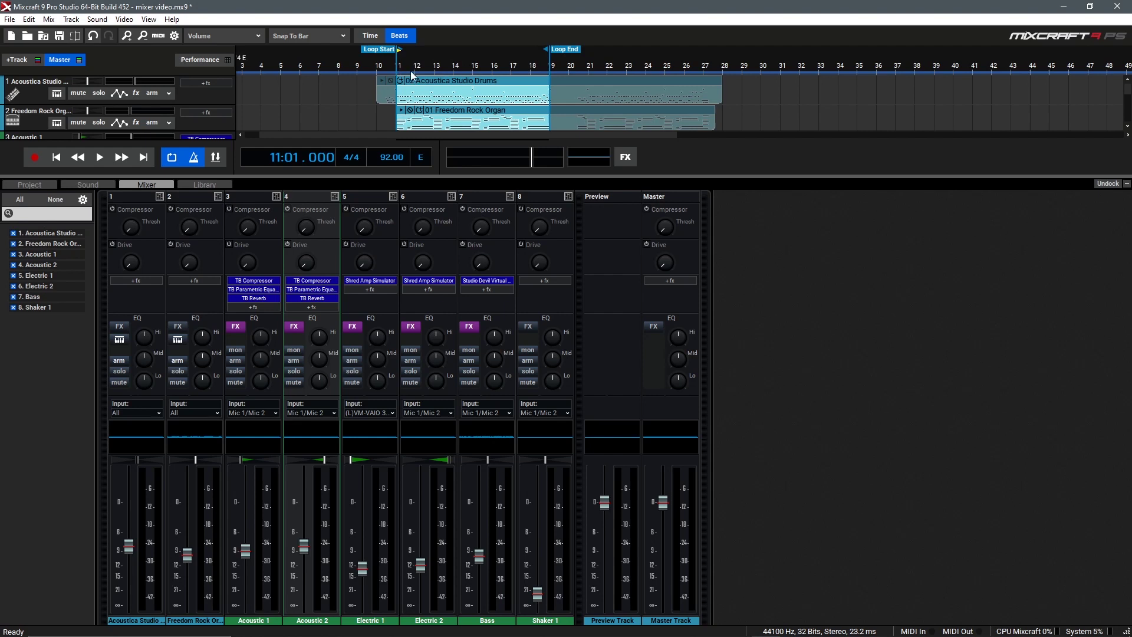
{"action": "key", "text": "space"}
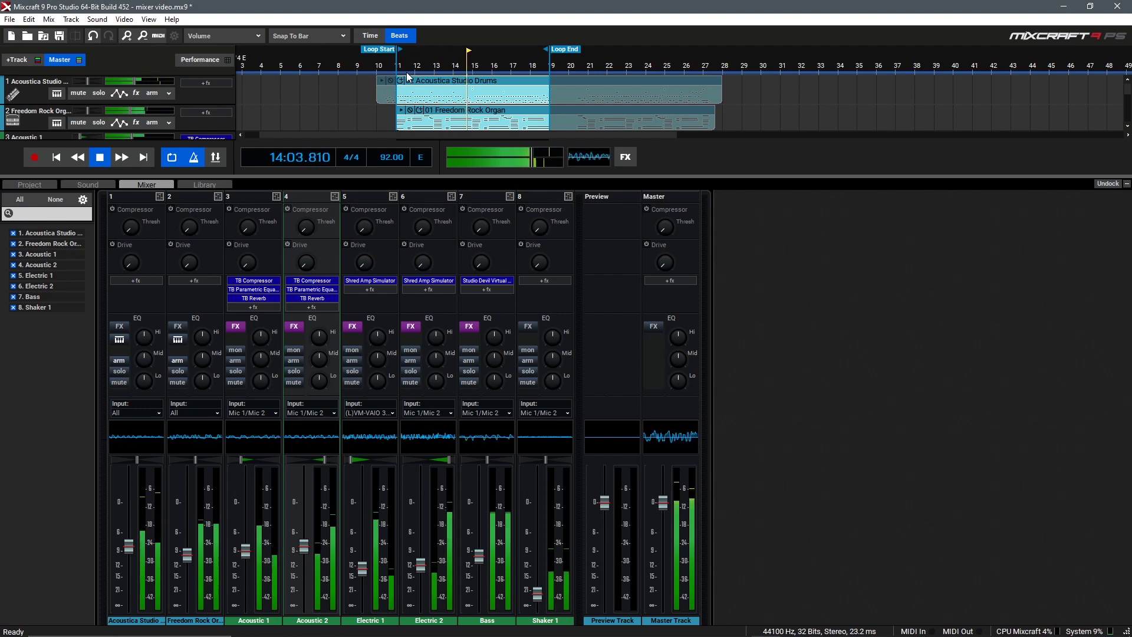
Audition the loop and lower the Electric 1 and Electric 2 faders to about -16 dB.
{"action": "key", "text": "space"}
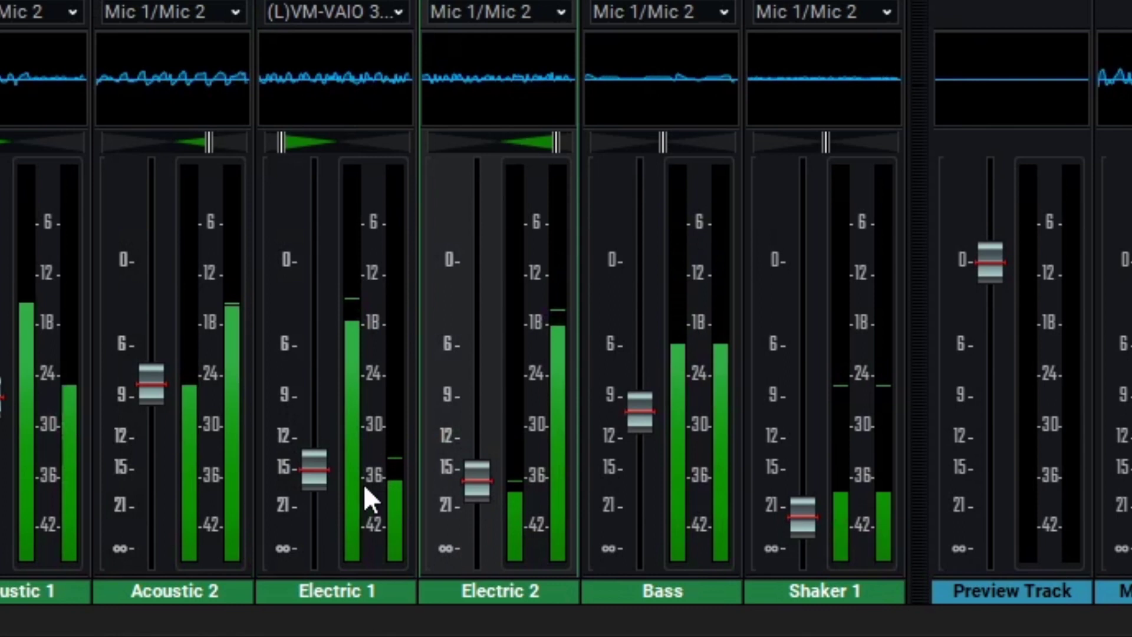
{"action": "left_click", "coordinate": [333, 484]}
{"action": "left_click_drag", "start_coordinate": [334, 484], "coordinate": [334, 495]}
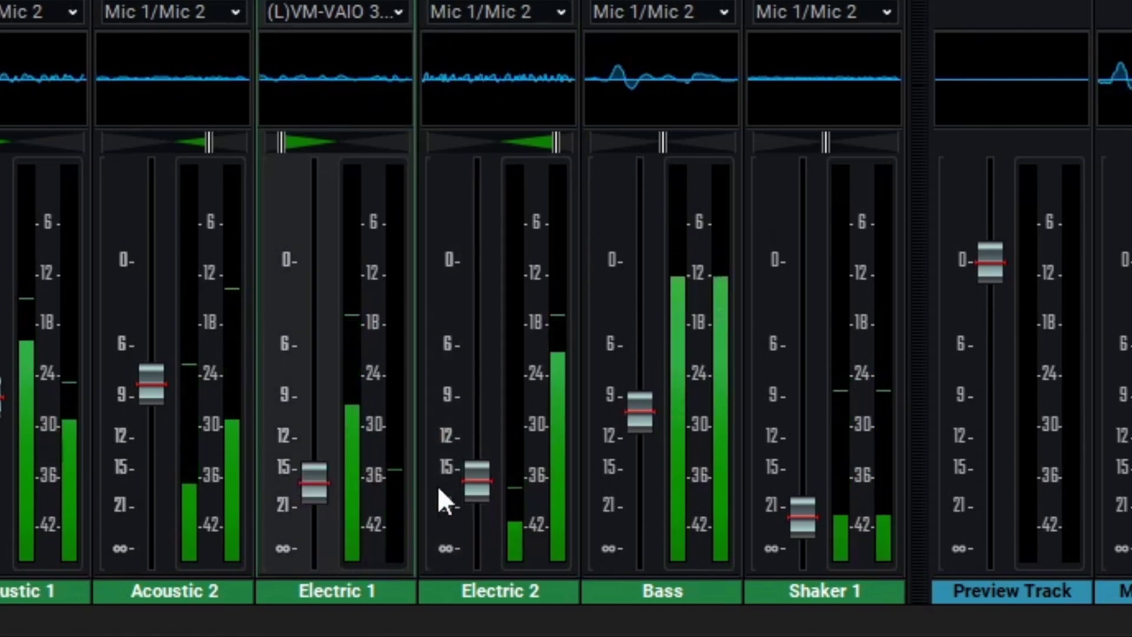
{"action": "left_click", "coordinate": [475, 480]}
{"action": "left_click_drag", "start_coordinate": [475, 481], "coordinate": [475, 479]}
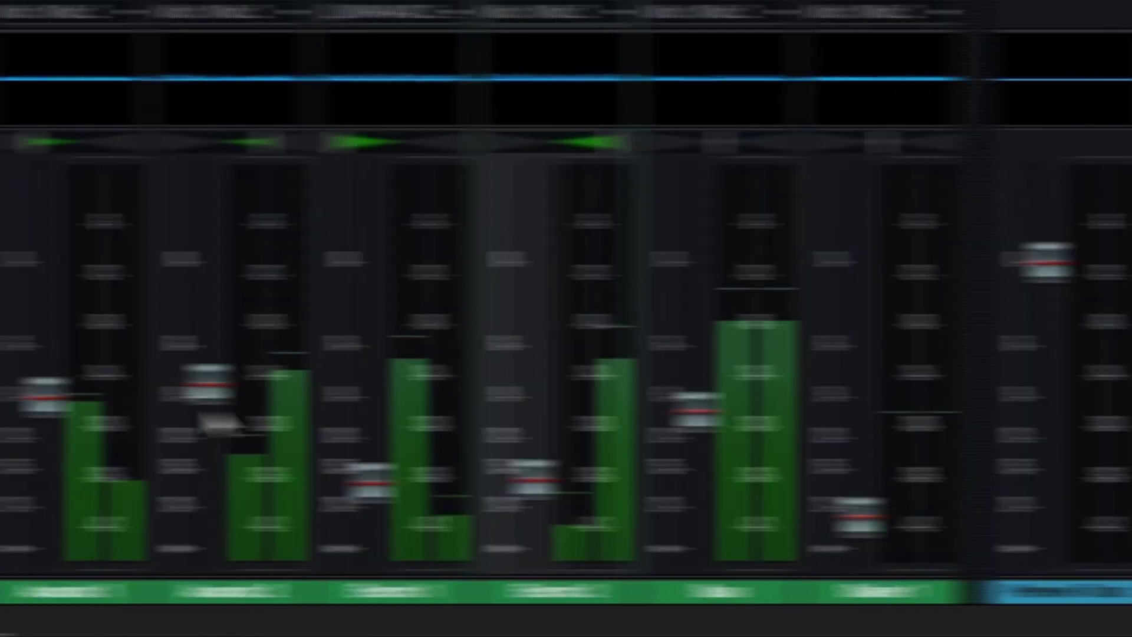
{"action": "left_click", "coordinate": [152, 383]}
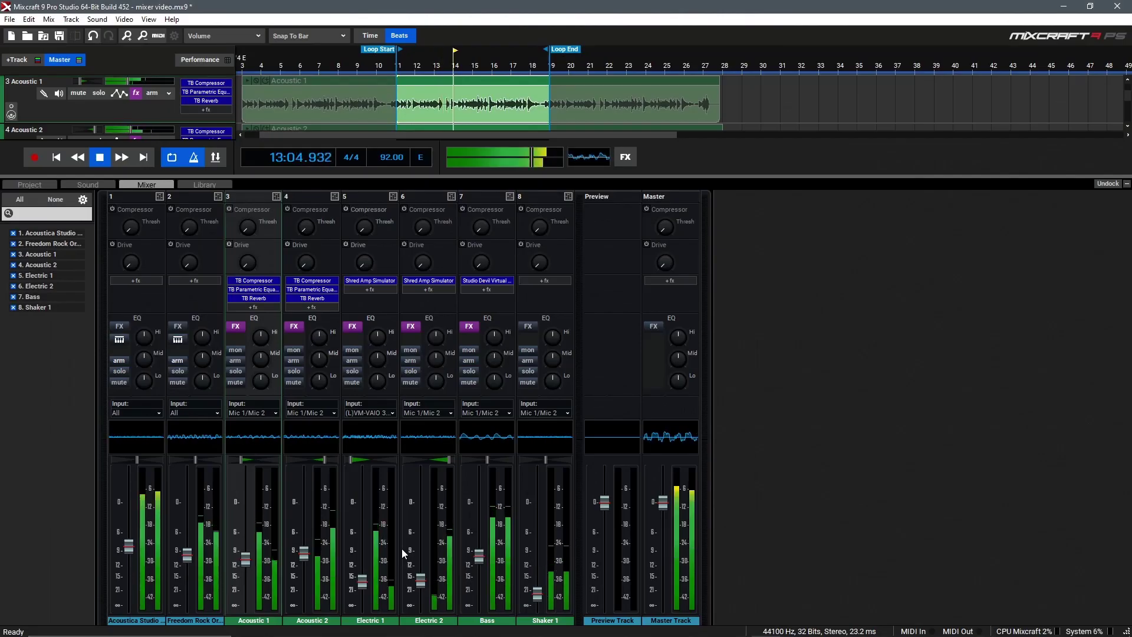
{"action": "key", "text": "space"}
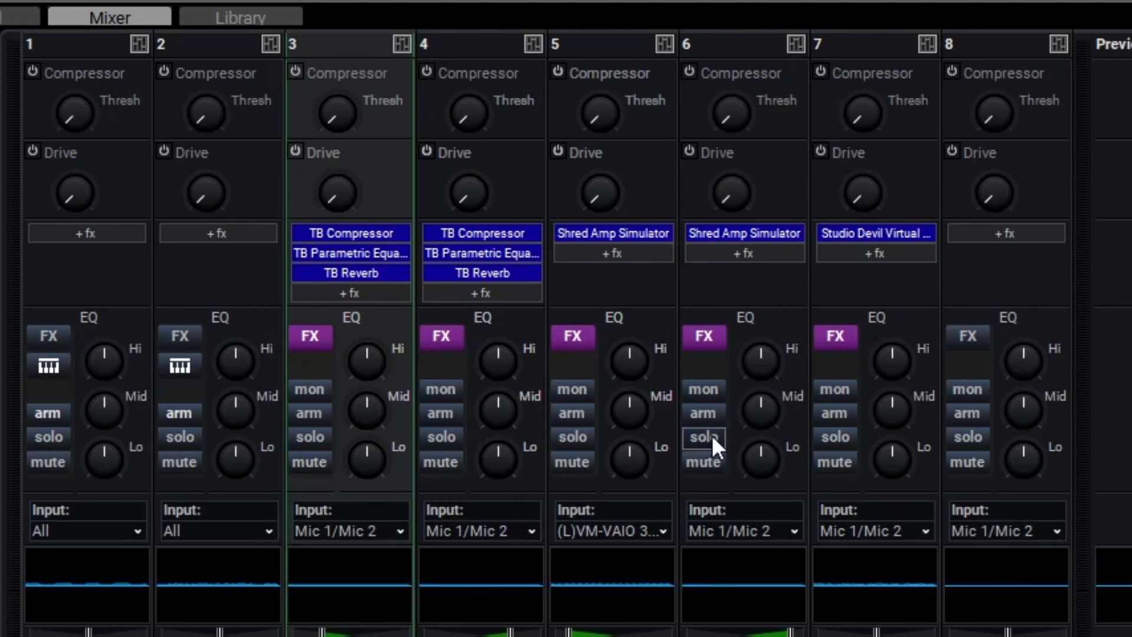
Turn up the Lo EQ knob on channel 7 (Bass) to +2.4 dB.
{"action": "mouse_move", "coordinate": [895, 457]}
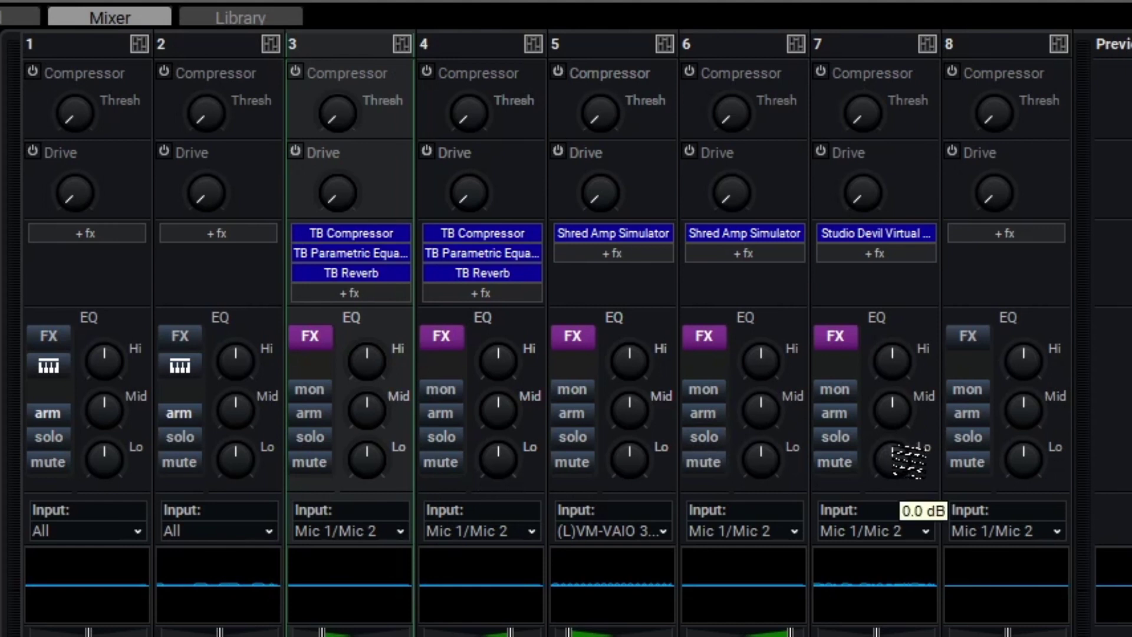
{"action": "mouse_move", "coordinate": [908, 460]}
{"action": "left_mouse_down"}
{"action": "mouse_move", "coordinate": [909, 441]}
{"action": "mouse_move", "coordinate": [909, 465]}
{"action": "left_mouse_up"}
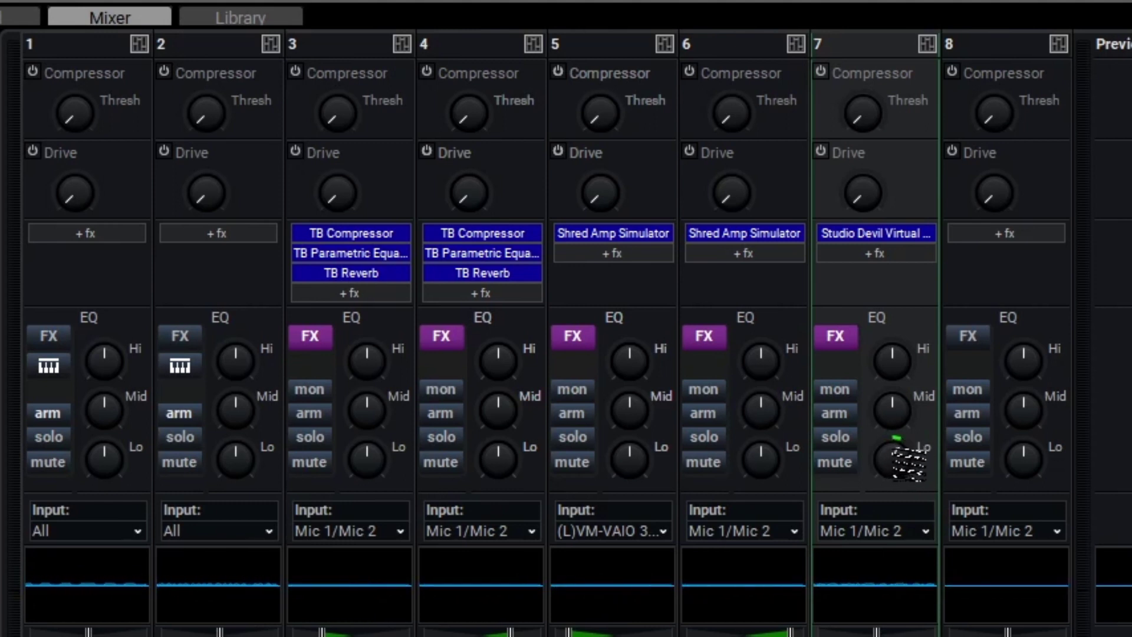
{"action": "left_click", "coordinate": [895, 461]}
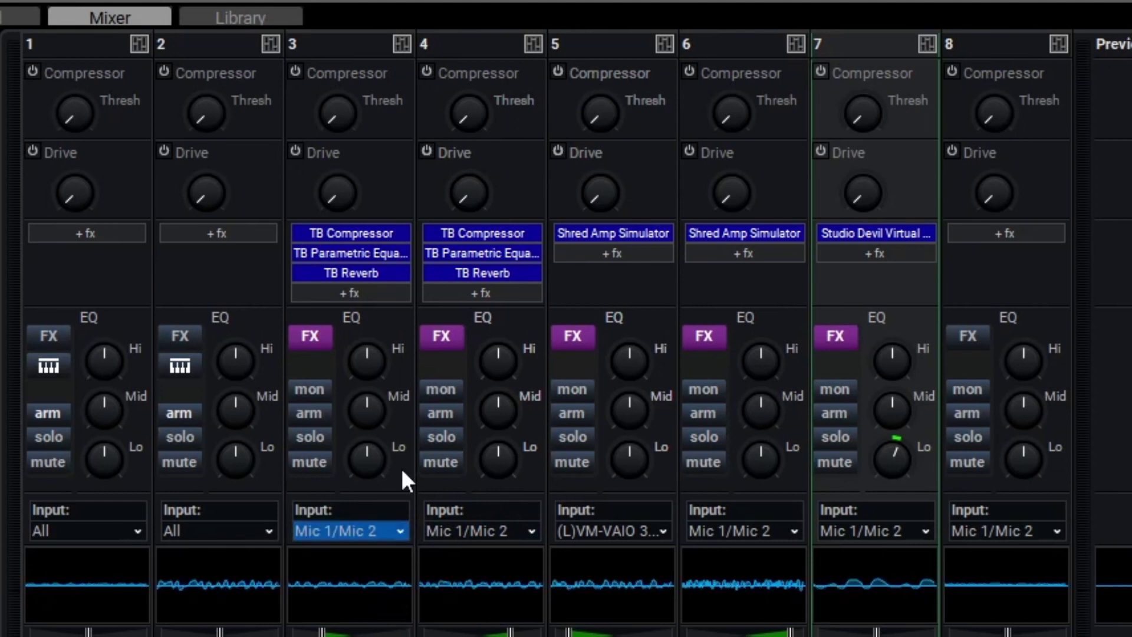
Boost the Hi EQ on Acoustic 1 to about +4.2 dB and Acoustic 2 to +4.5 dB.
{"action": "left_click_drag", "start_coordinate": [378, 358], "coordinate": [381, 341]}
{"action": "left_click", "coordinate": [508, 362]}
{"action": "left_click_drag", "start_coordinate": [508, 362], "coordinate": [504, 350]}
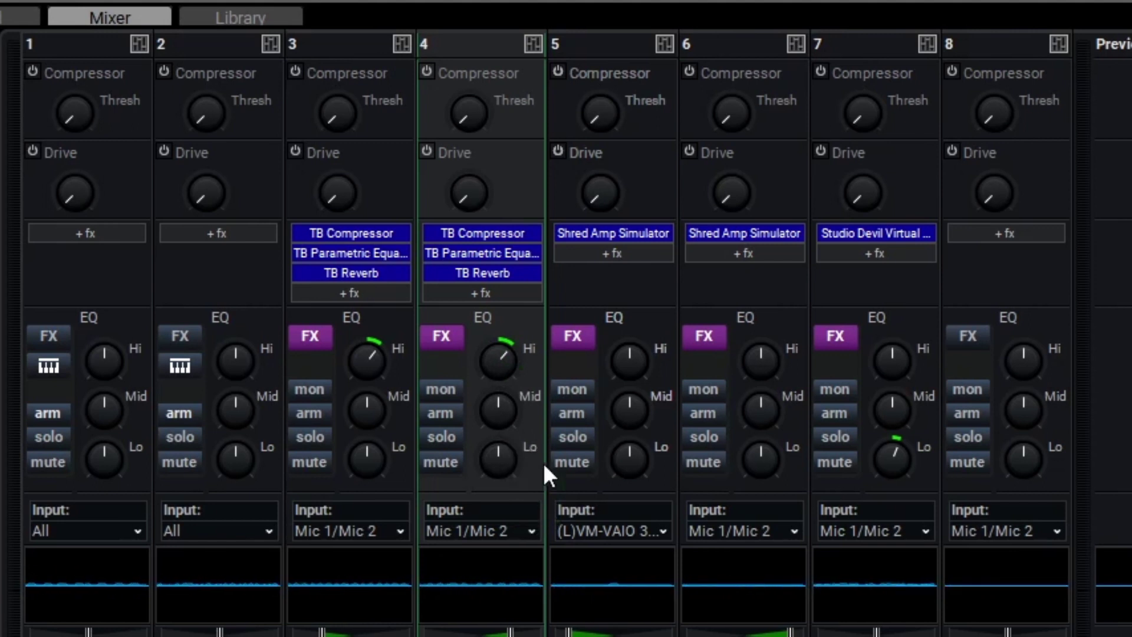
{"action": "left_click", "coordinate": [614, 531]}
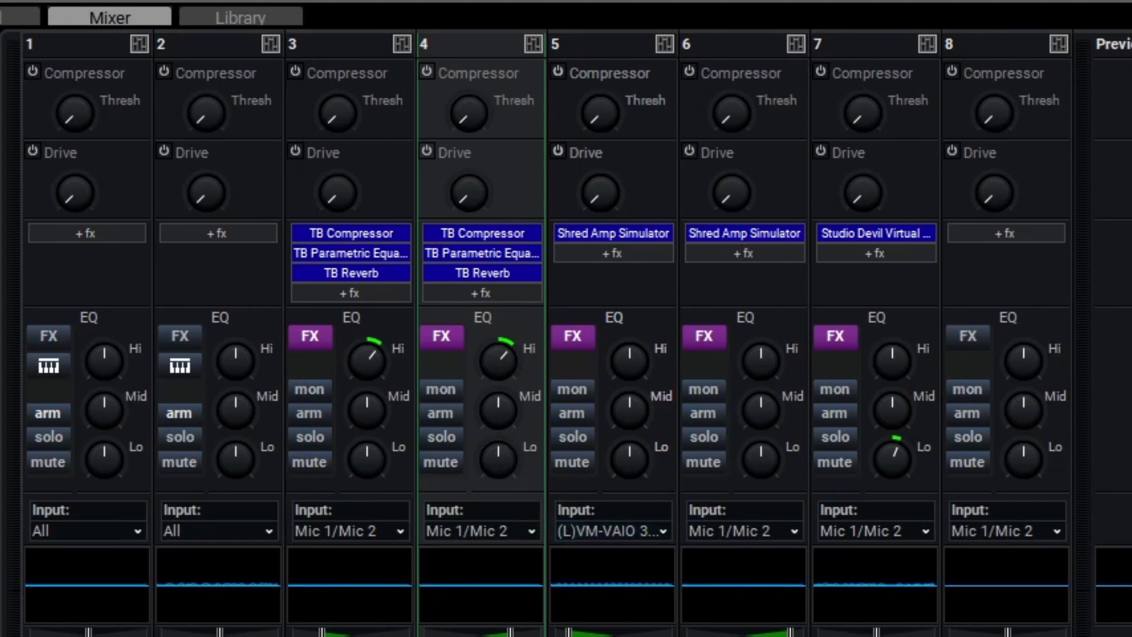
With Electric 1 and 2 soloed, cut their Lo EQ to about -3.9 and -3.8 dB, then unsolo.
{"action": "left_click", "coordinate": [573, 438]}
{"action": "left_click", "coordinate": [704, 437]}
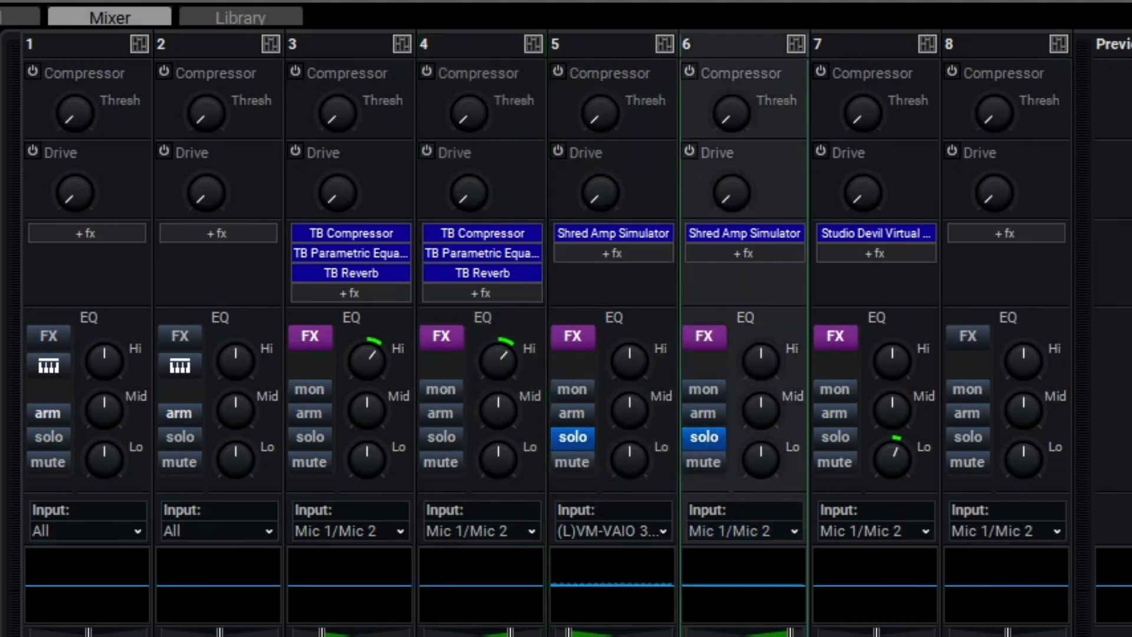
{"action": "left_click", "coordinate": [708, 342]}
{"action": "mouse_move", "coordinate": [767, 457]}
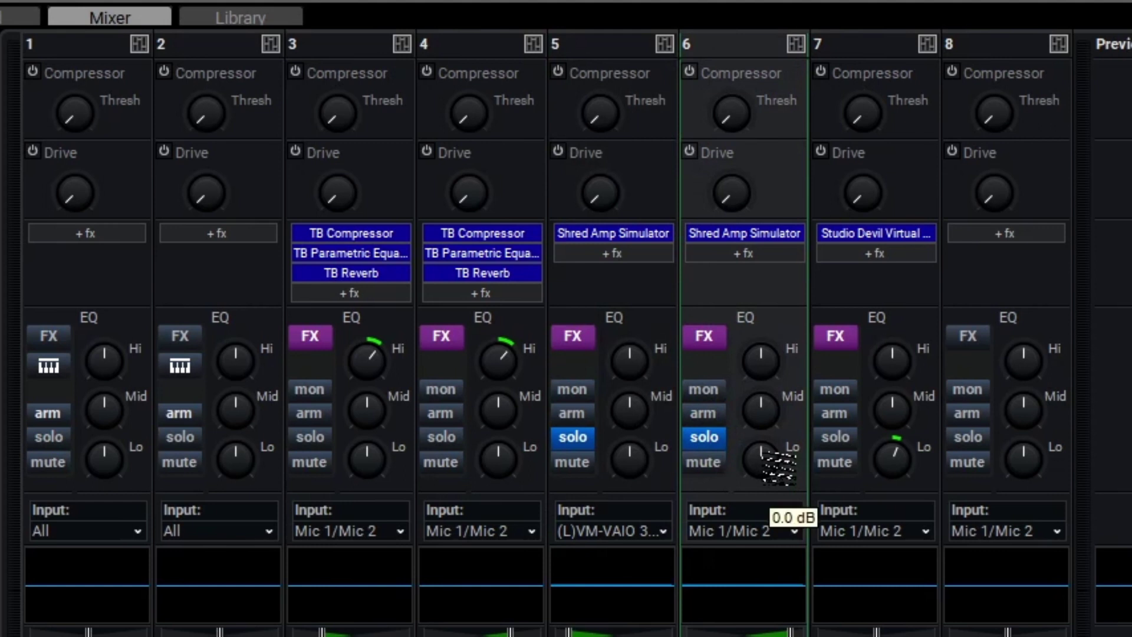
{"action": "mouse_move", "coordinate": [769, 460]}
{"action": "left_mouse_down"}
{"action": "mouse_move", "coordinate": [762, 491]}
{"action": "mouse_move", "coordinate": [763, 467]}
{"action": "left_mouse_up"}
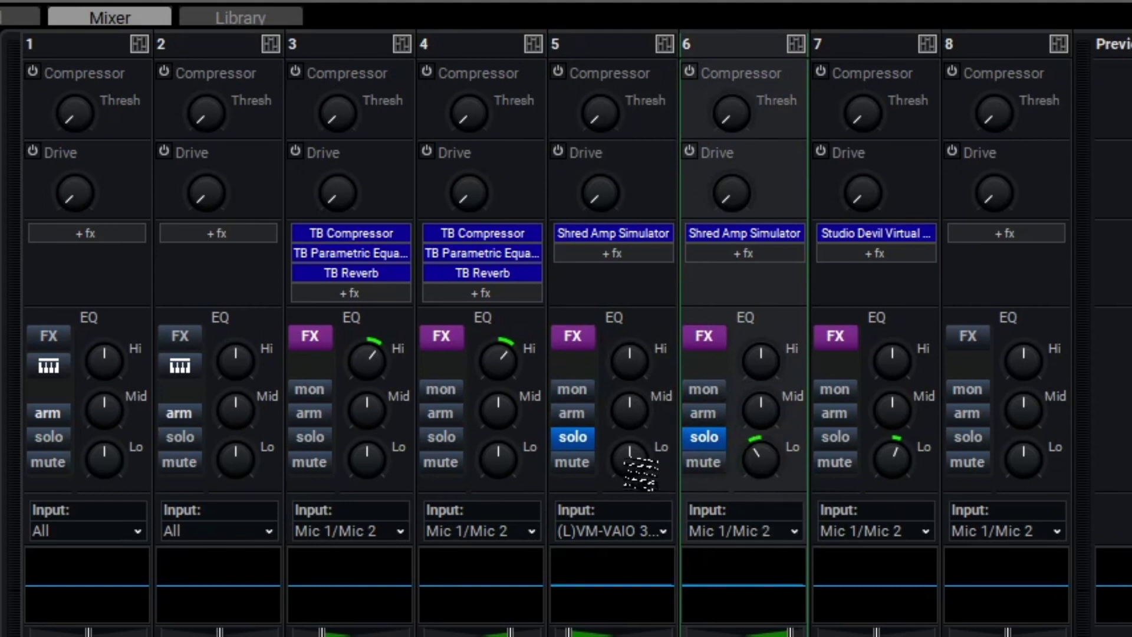
{"action": "mouse_move", "coordinate": [647, 469]}
{"action": "left_mouse_down"}
{"action": "mouse_move", "coordinate": [649, 519]}
{"action": "mouse_move", "coordinate": [631, 462]}
{"action": "left_mouse_up"}
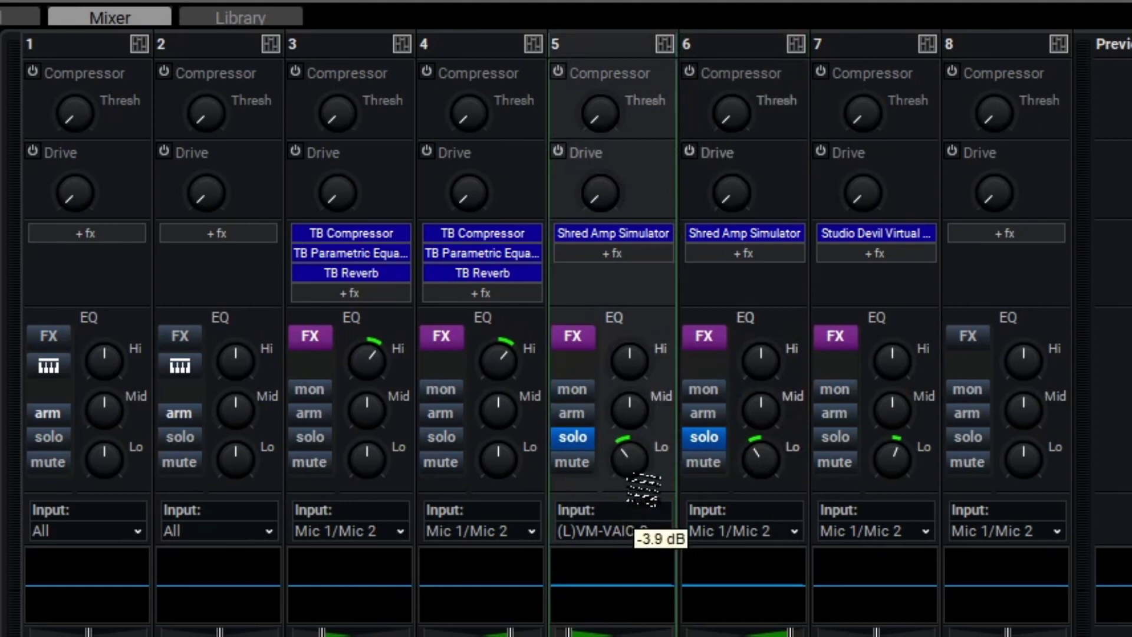
{"action": "left_click", "coordinate": [590, 439]}
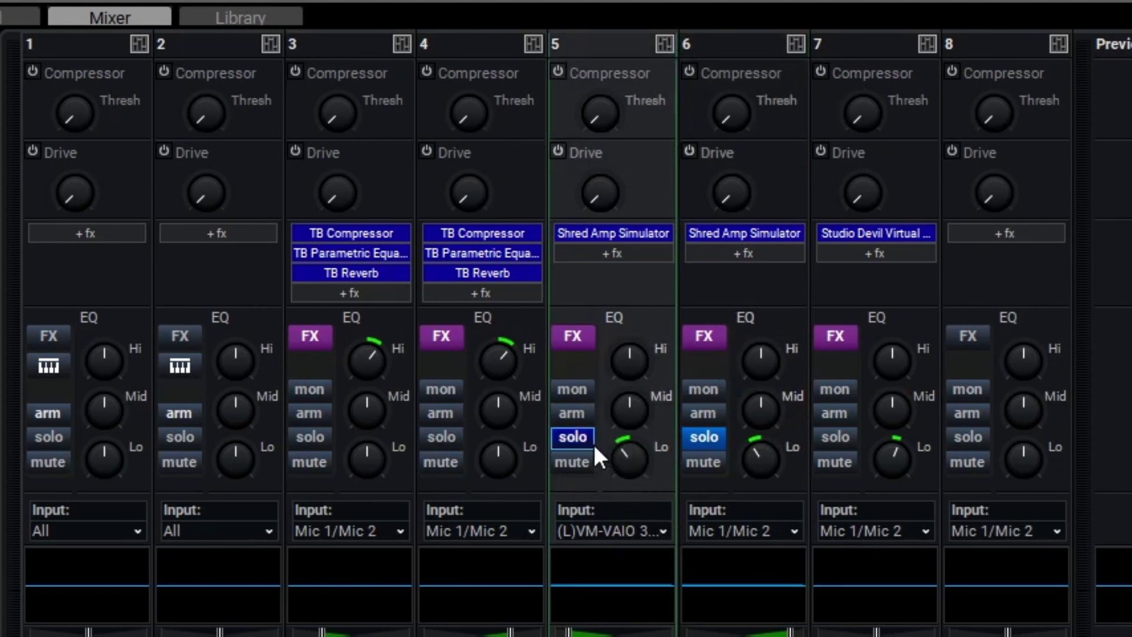
{"action": "left_click", "coordinate": [711, 440]}
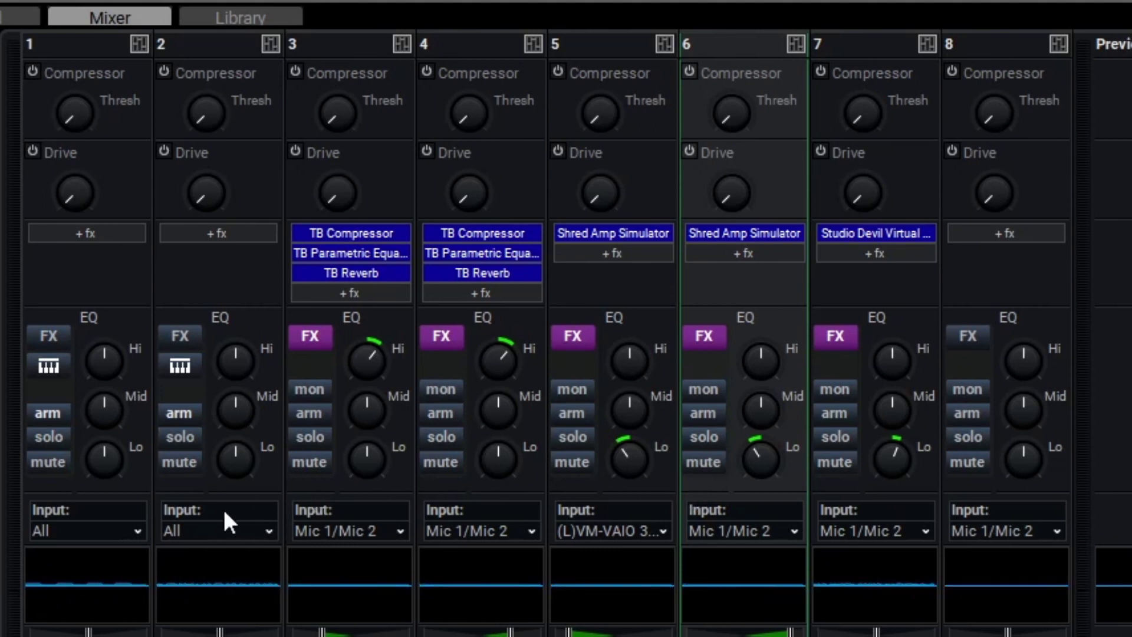
Cut the organ's Lo EQ to about -5.1 dB and raise its Mid EQ to +1.0 dB.
{"action": "left_click_drag", "start_coordinate": [237, 459], "coordinate": [256, 512]}
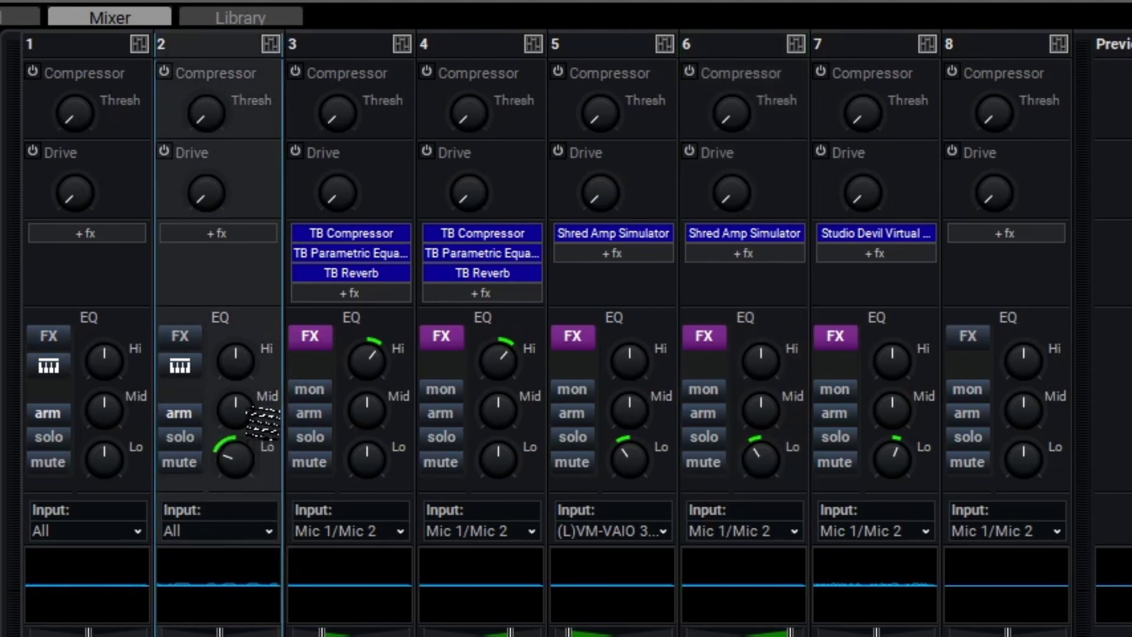
{"action": "mouse_move", "coordinate": [262, 420]}
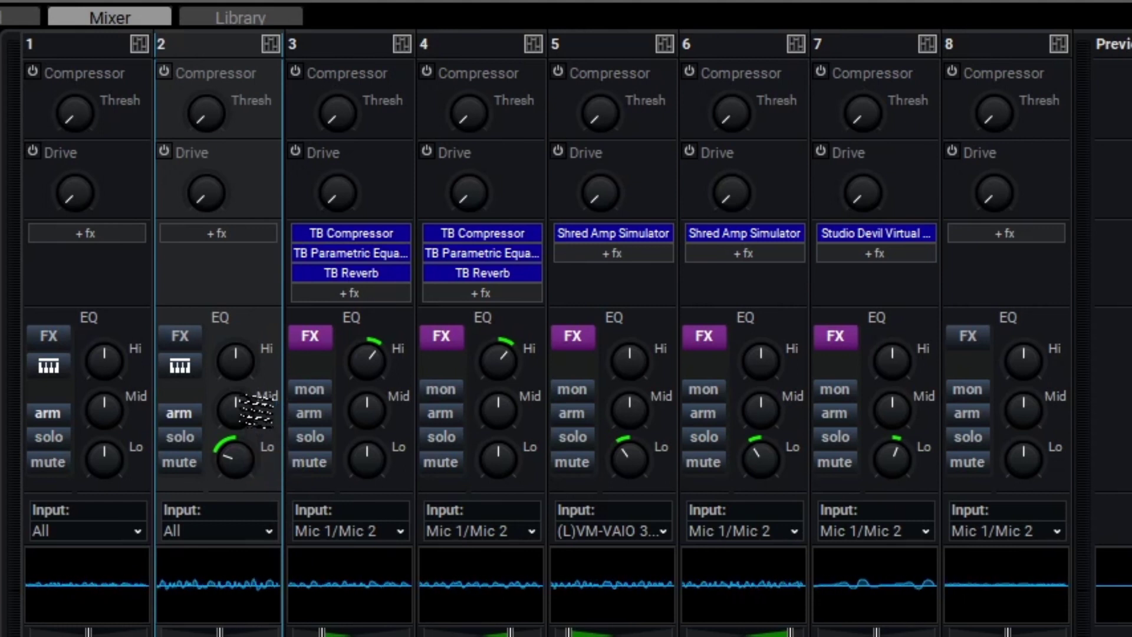
{"action": "left_click_drag", "start_coordinate": [257, 406], "coordinate": [256, 396]}
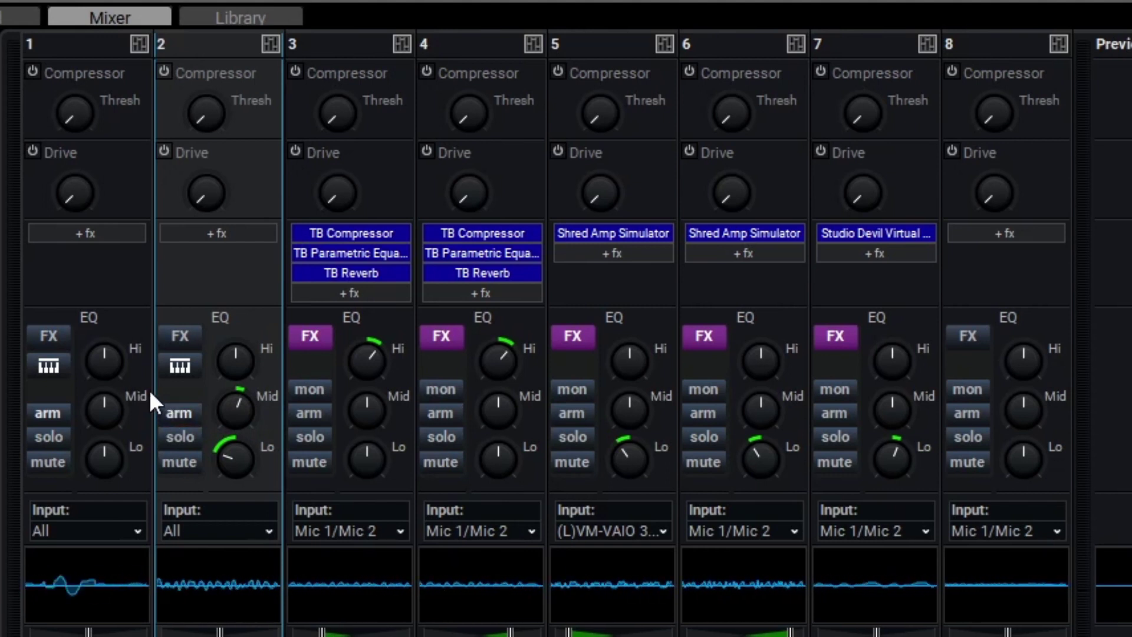
Boost the drums' Hi EQ past +1.8 dB and set their Lo EQ to about +2.7 dB.
{"action": "mouse_move", "coordinate": [110, 360]}
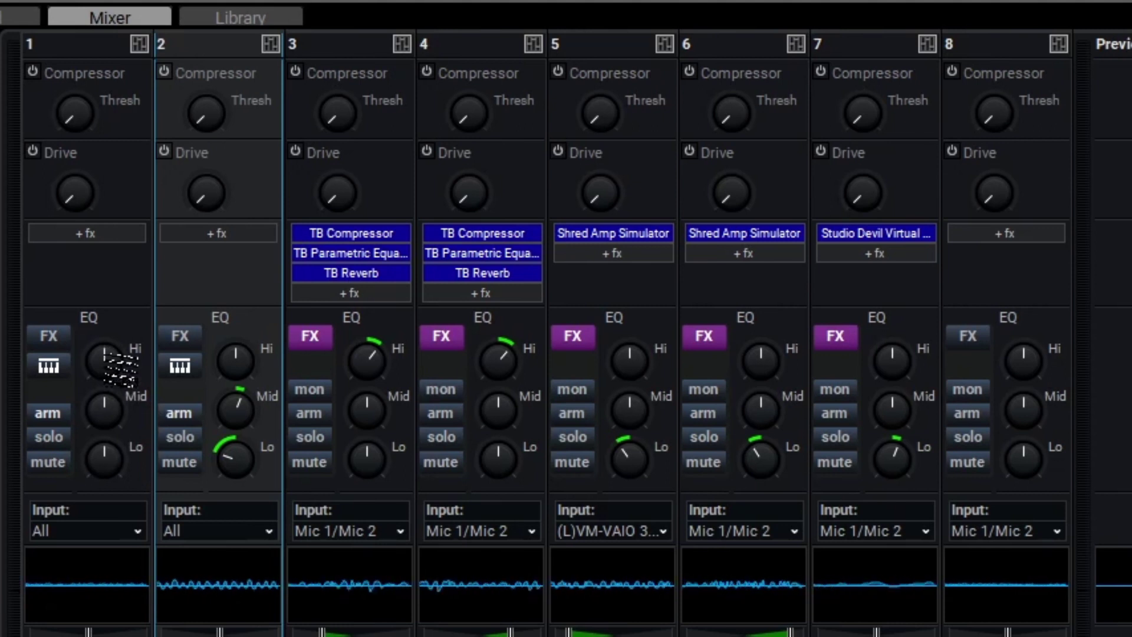
{"action": "left_click_drag", "start_coordinate": [121, 365], "coordinate": [123, 349]}
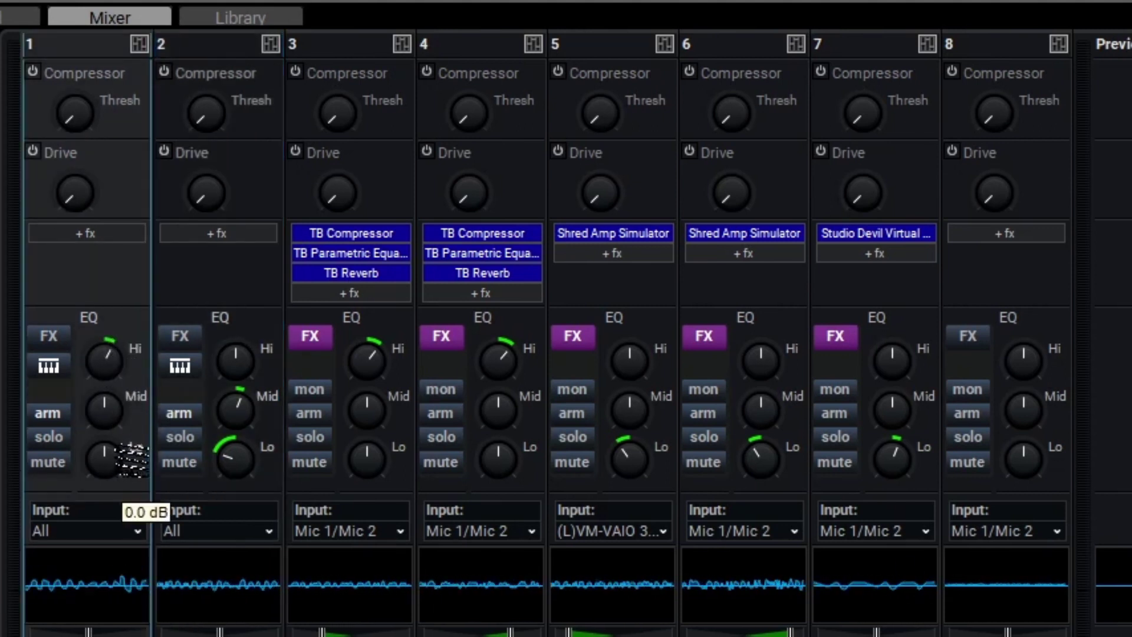
{"action": "left_click_drag", "start_coordinate": [131, 460], "coordinate": [130, 442]}
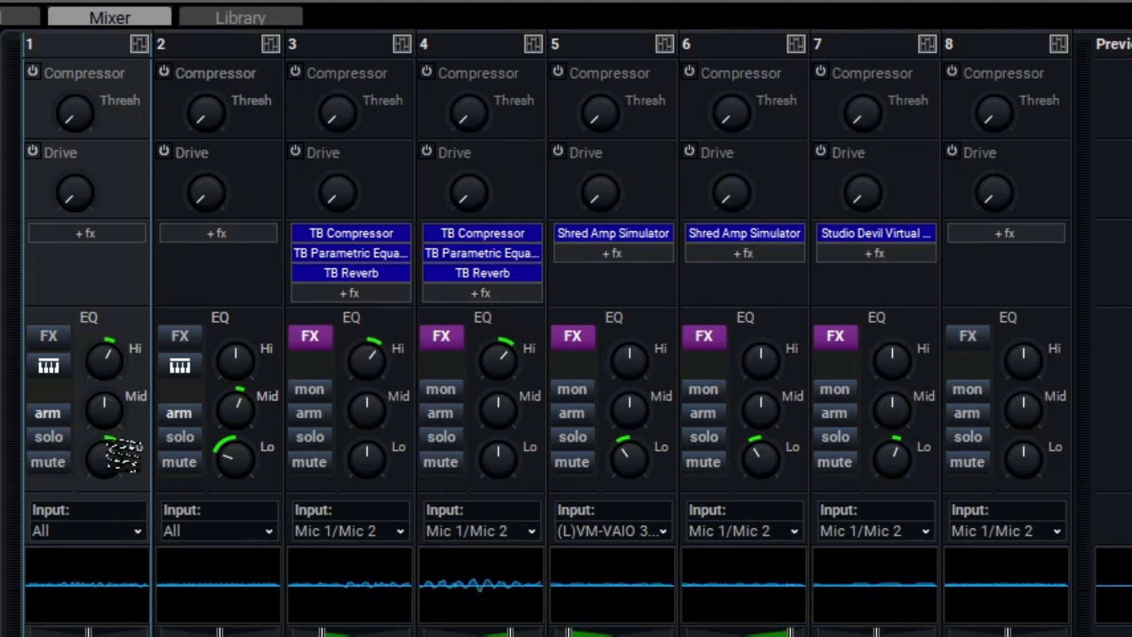
{"action": "left_click_drag", "start_coordinate": [124, 454], "coordinate": [124, 460]}
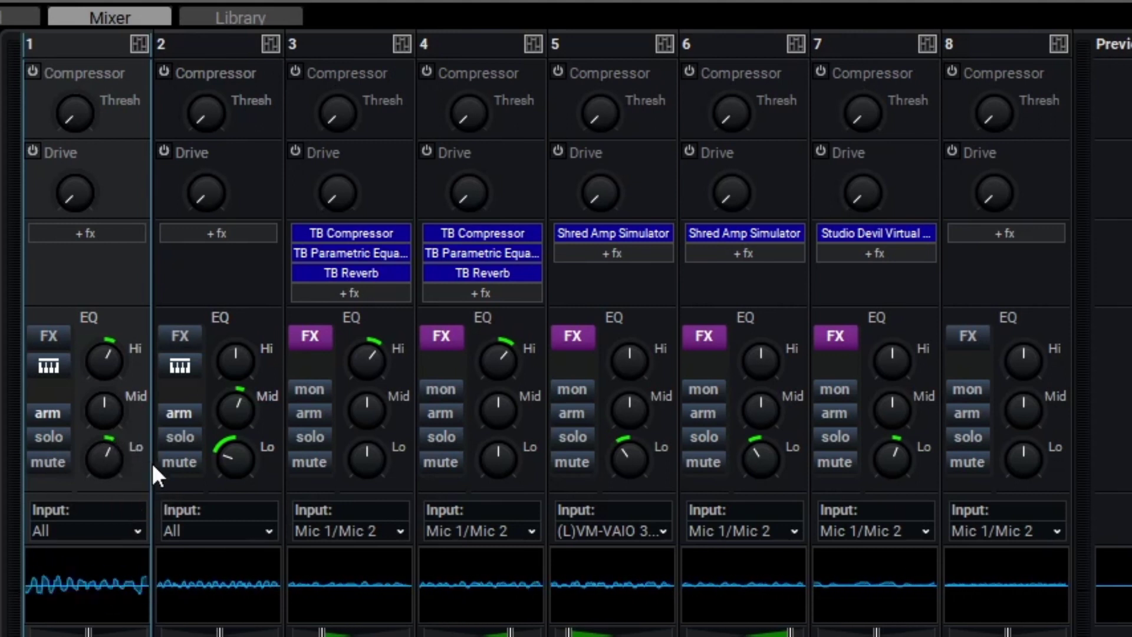
{"action": "left_click_drag", "start_coordinate": [126, 384], "coordinate": [125, 379]}
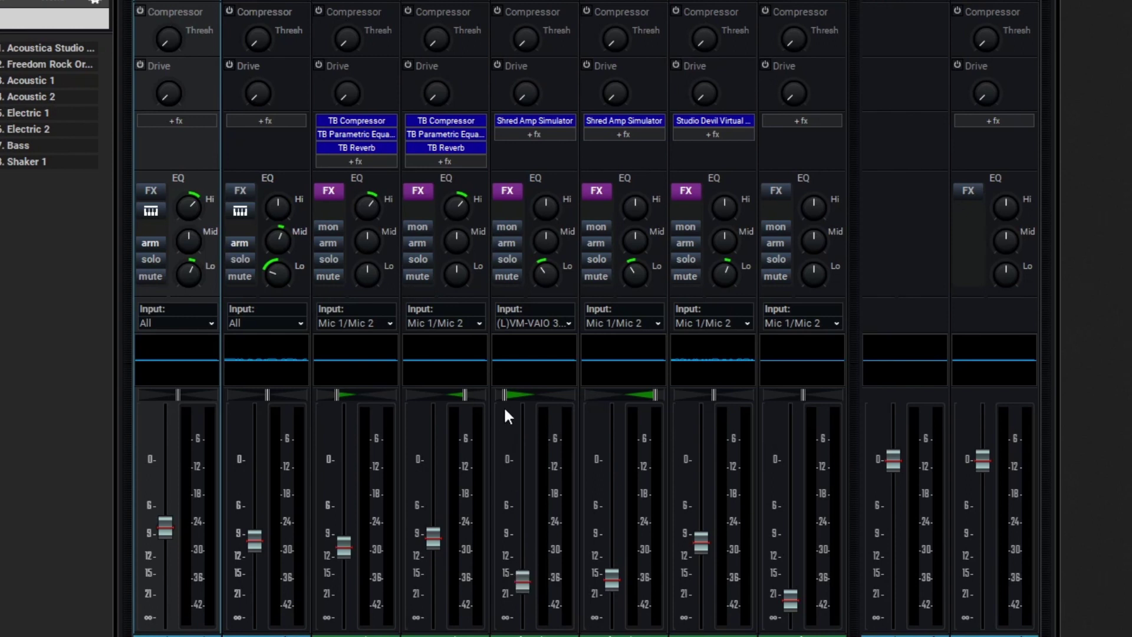
{"action": "mouse_move", "coordinate": [507, 396]}
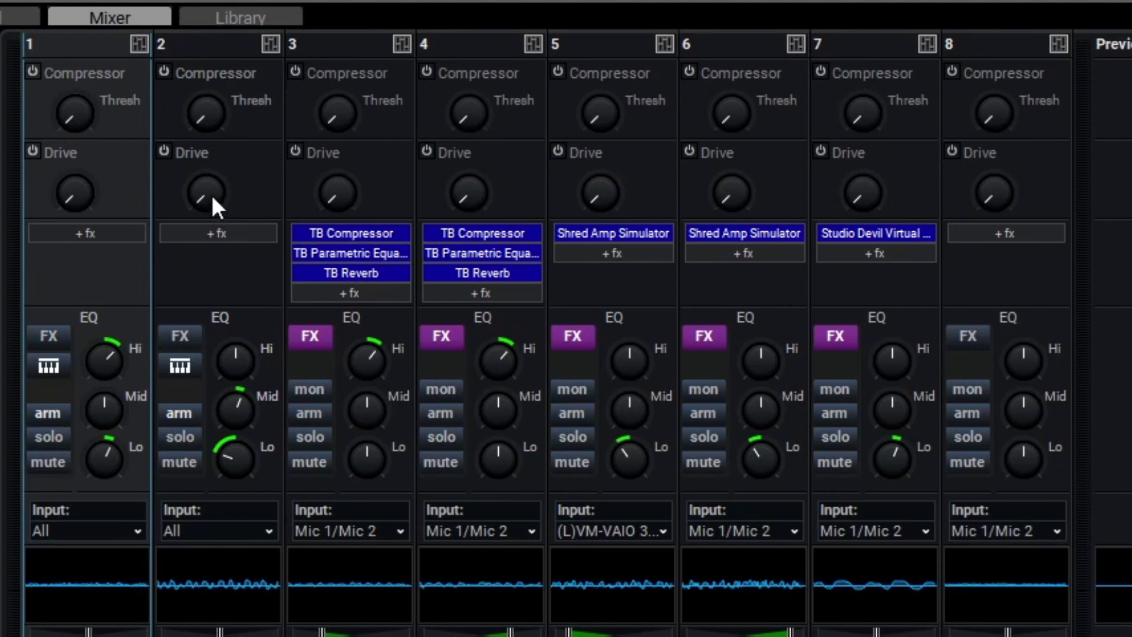
Add 5.0% drive to the organ channel and lower its fader to about -10.5 dB.
{"action": "left_click_drag", "start_coordinate": [211, 200], "coordinate": [217, 178]}
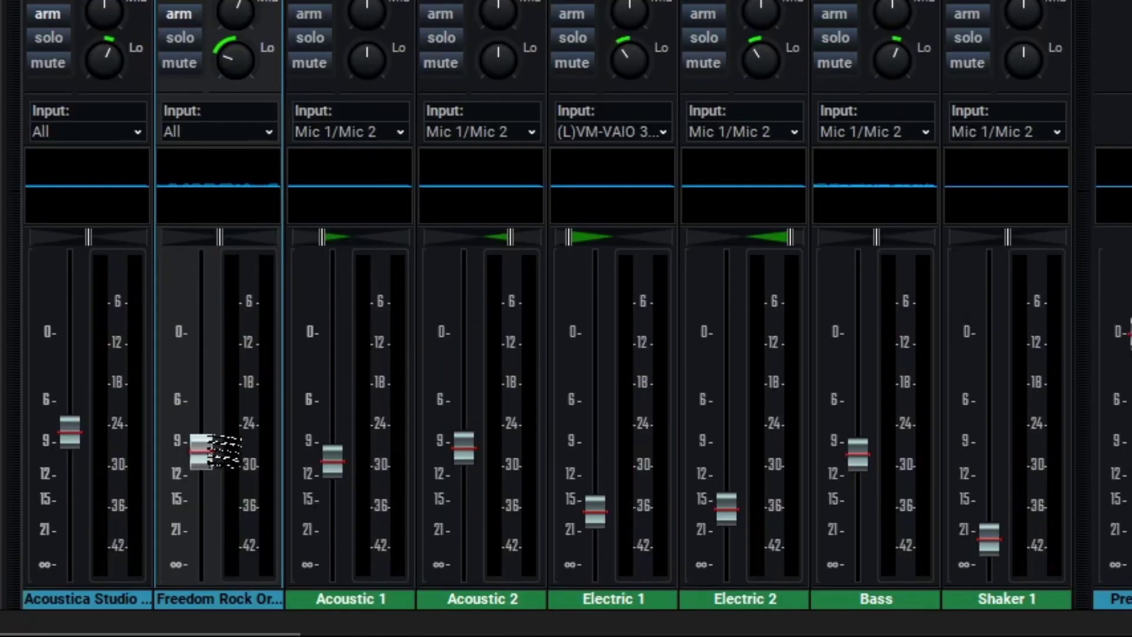
{"action": "left_click_drag", "start_coordinate": [217, 452], "coordinate": [210, 489]}
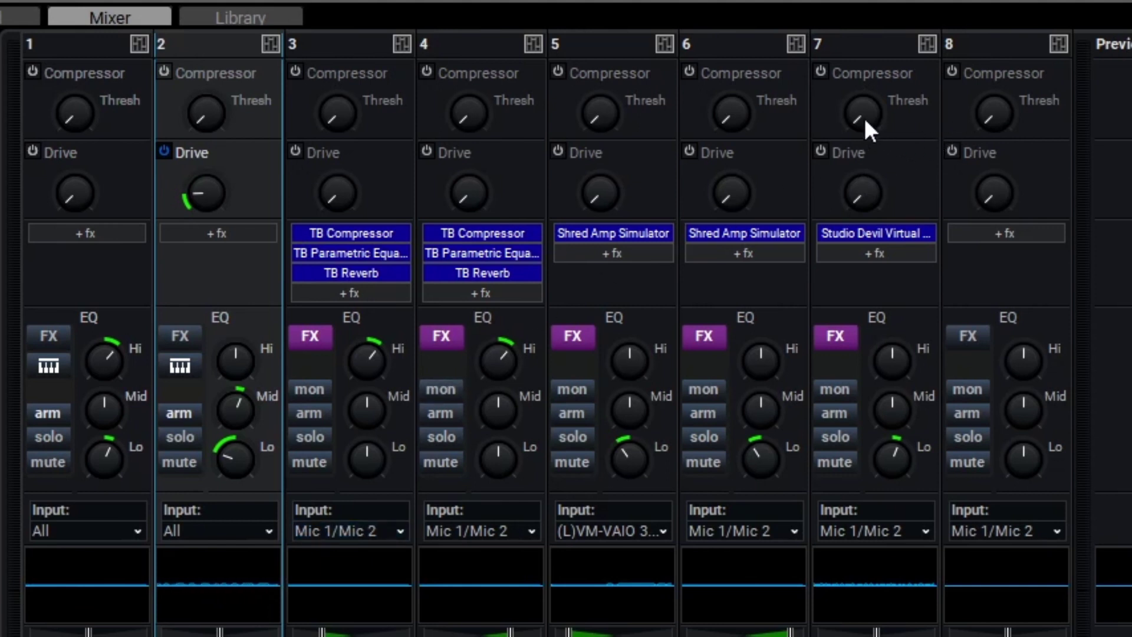
Set the compressor threshold to about -3.6 dB on Bass and -7.5 dB on channel 1.
{"action": "left_click_drag", "start_coordinate": [873, 106], "coordinate": [879, 88]}
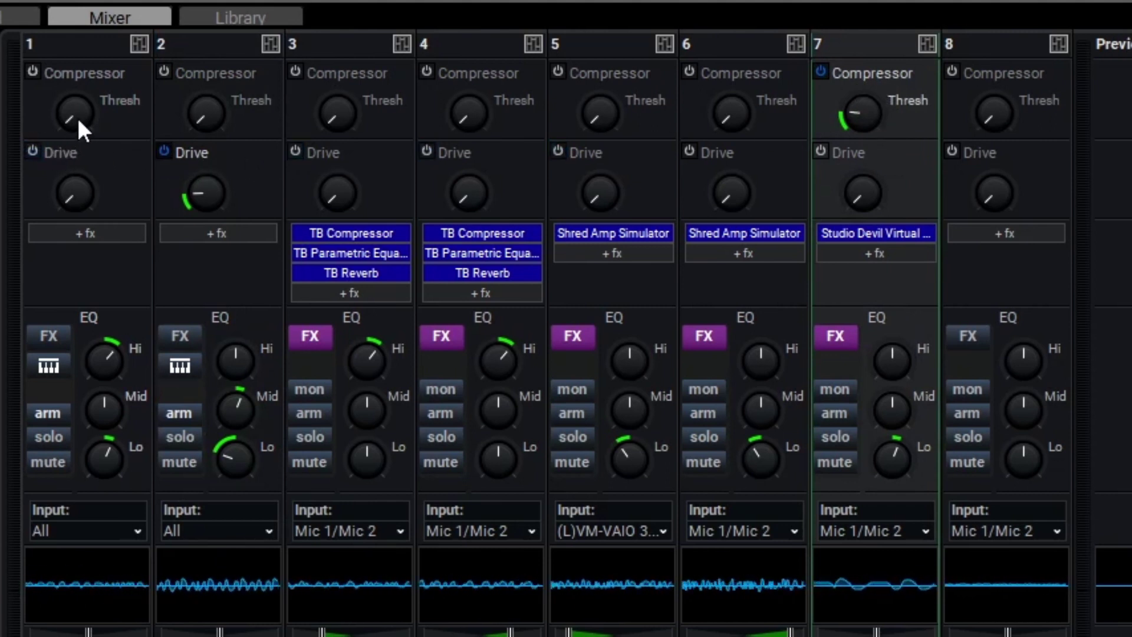
{"action": "left_click_drag", "start_coordinate": [80, 118], "coordinate": [85, 94]}
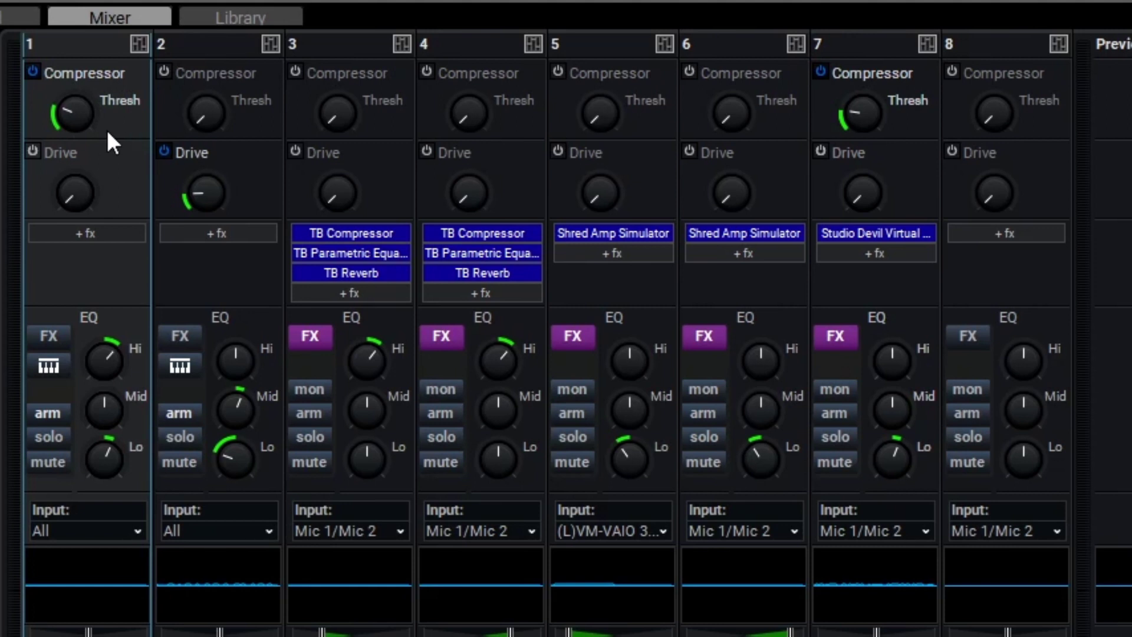
{"action": "left_click_drag", "start_coordinate": [81, 114], "coordinate": [81, 114]}
{"action": "left_click", "coordinate": [86, 118]}
{"action": "left_click", "coordinate": [86, 118]}
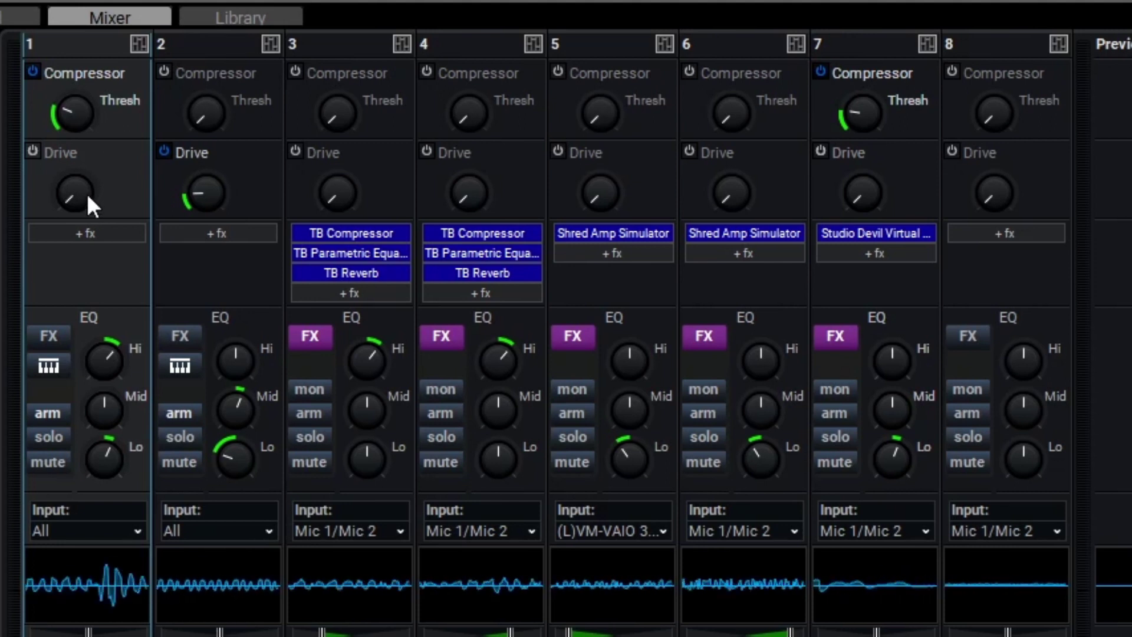
Engage channel 1's Drive, pushing it to 15% and then back down to about 7%.
{"action": "left_click_drag", "start_coordinate": [87, 194], "coordinate": [90, 187]}
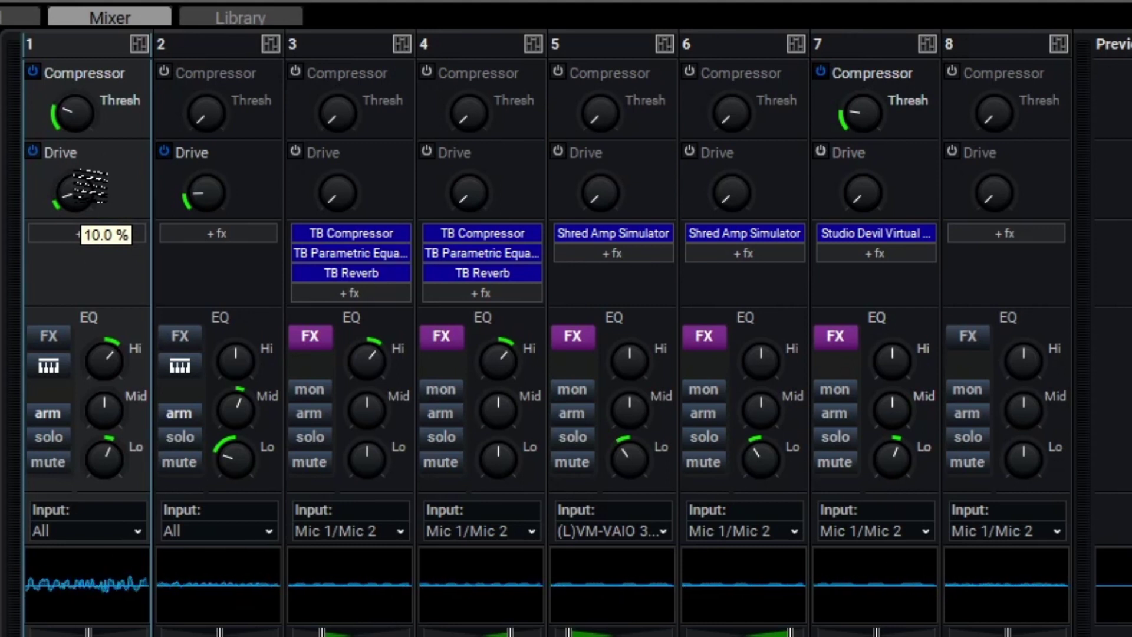
{"action": "left_click_drag", "start_coordinate": [90, 187], "coordinate": [106, 189]}
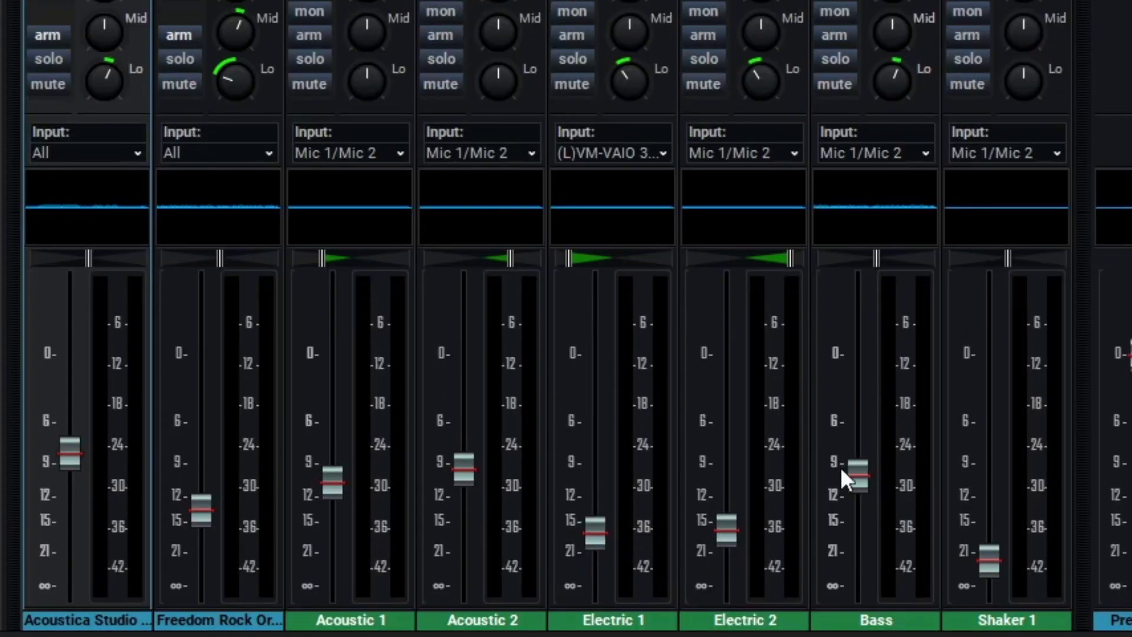
Pull the Bass fader down to about -11.4 dB and raise Shaker 1 to -20.6 dB.
{"action": "left_click_drag", "start_coordinate": [859, 477], "coordinate": [870, 507]}
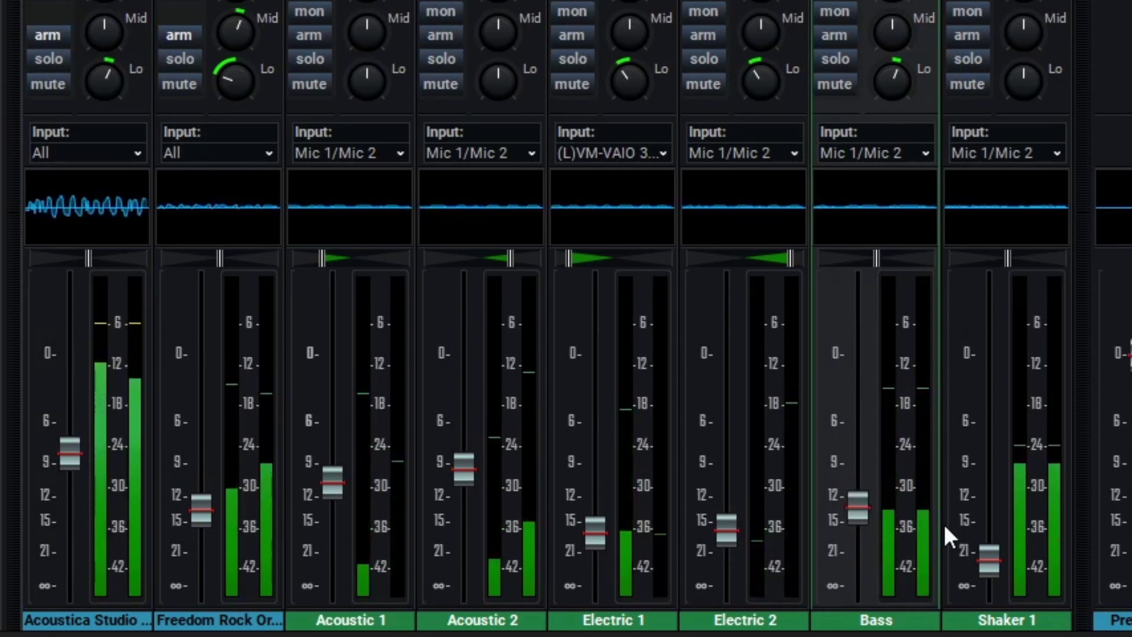
{"action": "left_click_drag", "start_coordinate": [989, 557], "coordinate": [992, 535]}
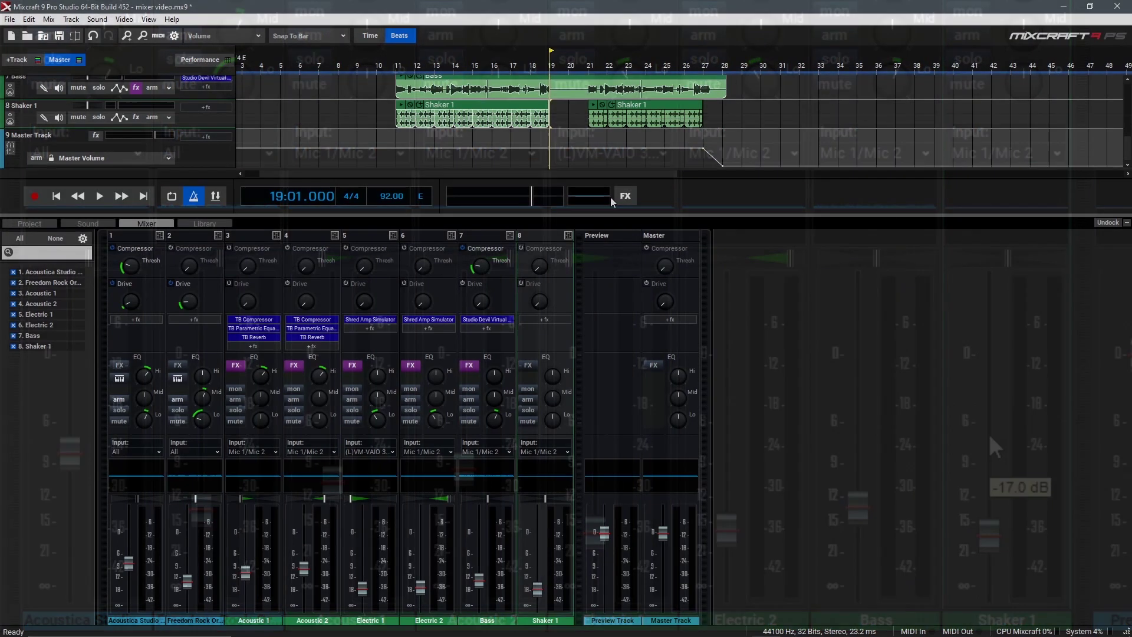
Enlarge the timeline above the mixer, return the playhead to bar 18, and play from there.
{"action": "left_click_drag", "start_coordinate": [608, 213], "coordinate": [607, 361]}
{"action": "scroll", "coordinate": [1126, 204], "scroll_direction": "up", "scroll_amount": 3}
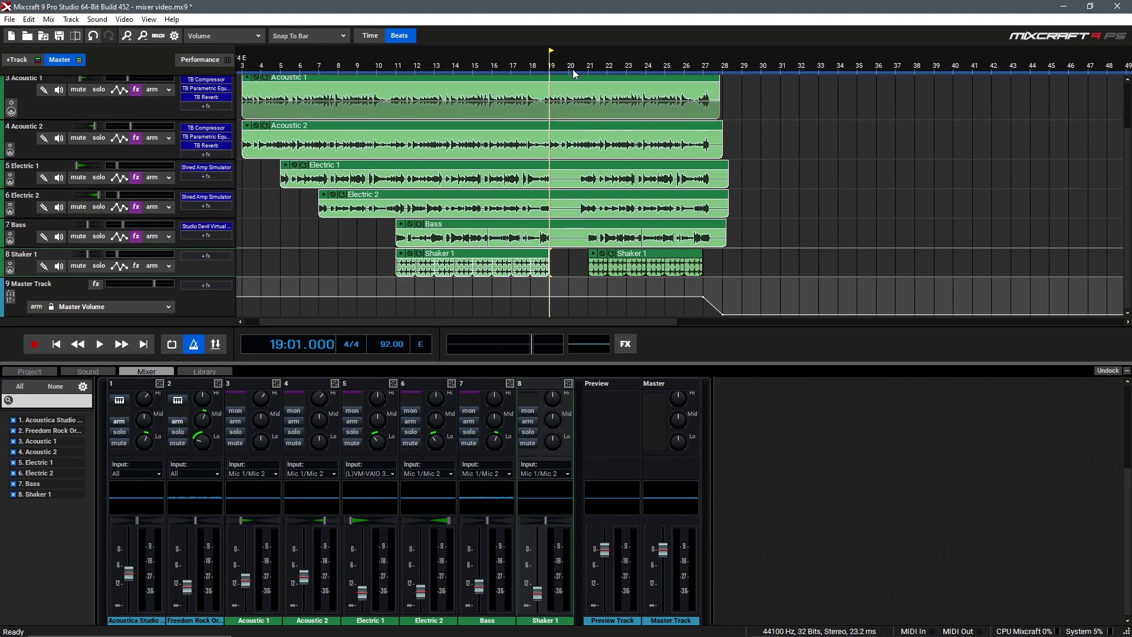
{"action": "left_click", "coordinate": [539, 64]}
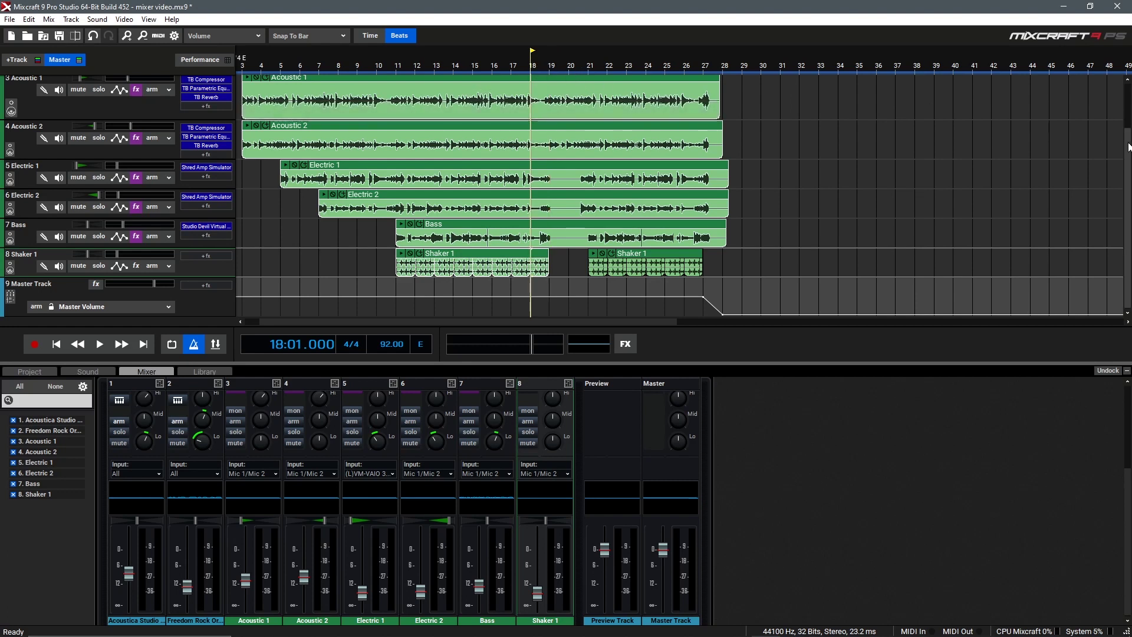
{"action": "scroll", "coordinate": [1121, 118], "scroll_direction": "up", "scroll_amount": 1}
{"action": "scroll", "coordinate": [1121, 118], "scroll_direction": "up", "scroll_amount": 1}
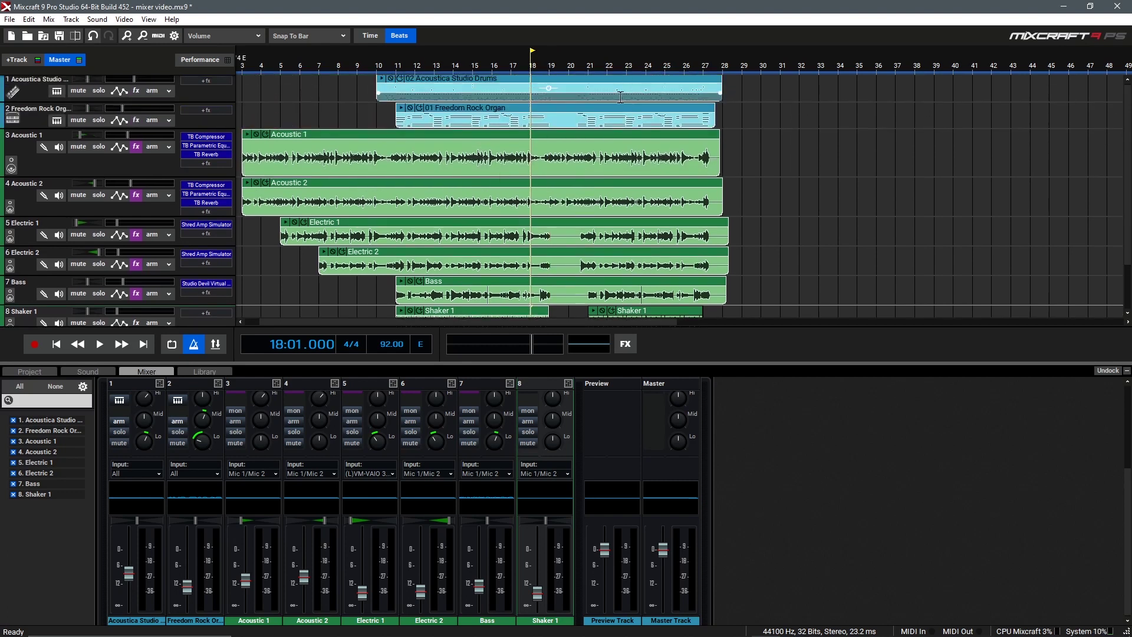
{"action": "key", "text": "space"}
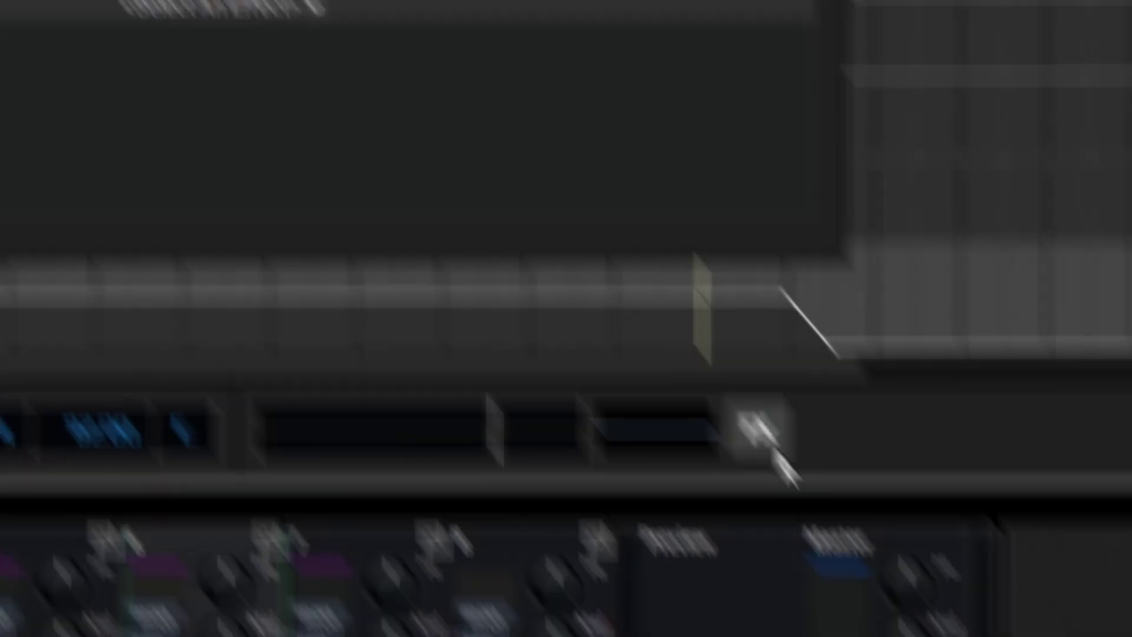
Load the saved 'Mastering - Compression And Room Verb' effect chain onto the Master Track.
{"action": "left_click", "coordinate": [746, 410]}
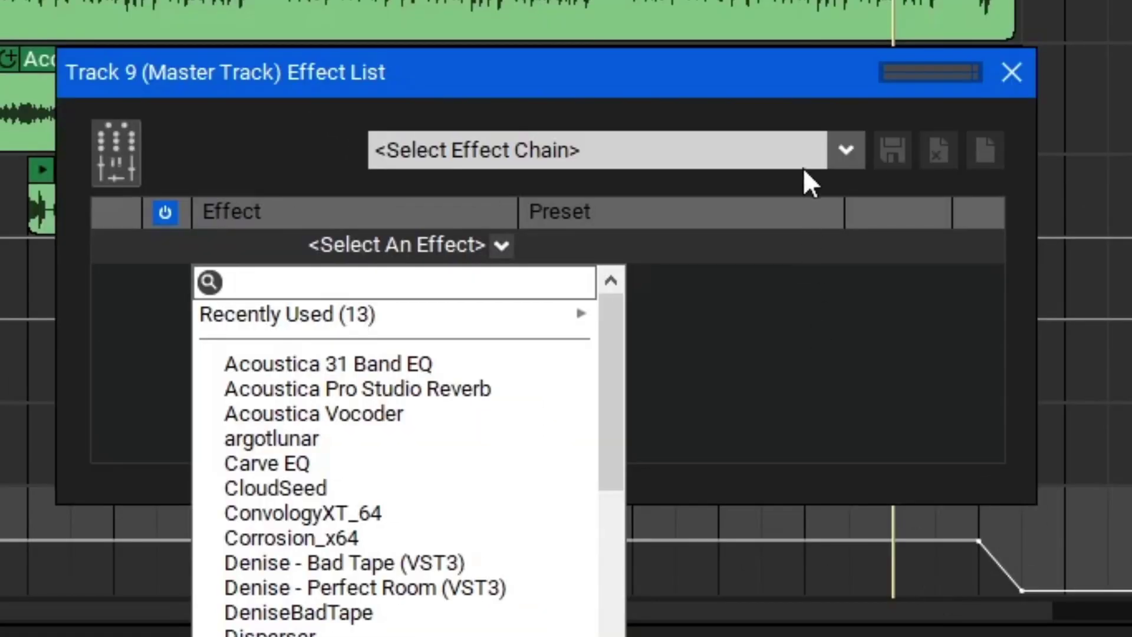
{"action": "left_click", "coordinate": [841, 150]}
{"action": "left_click", "coordinate": [848, 151]}
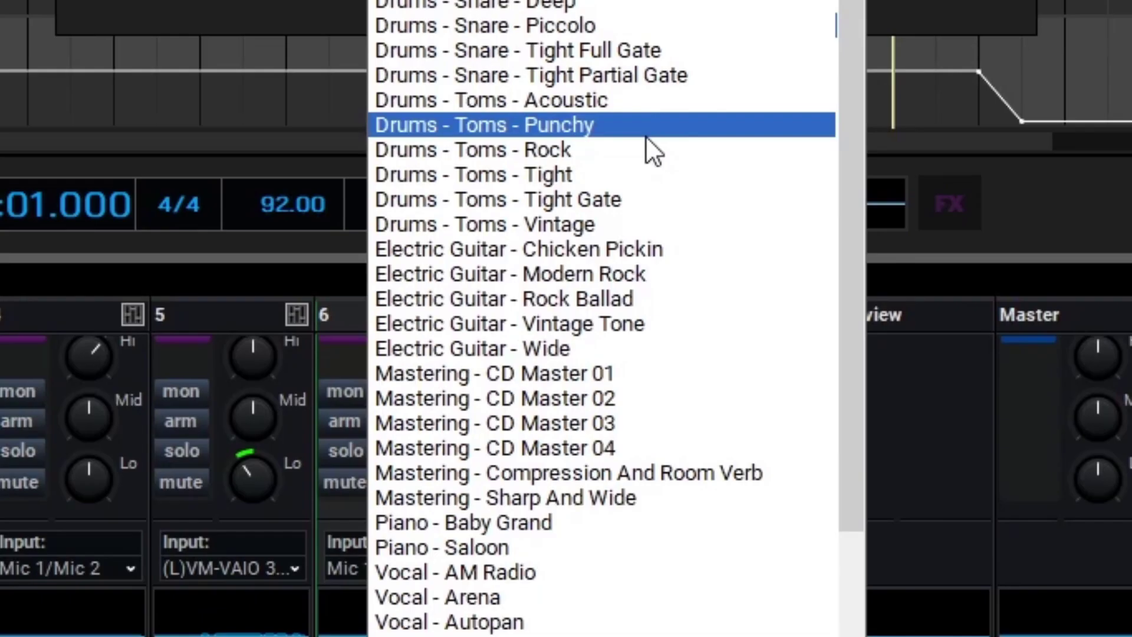
{"action": "scroll", "coordinate": [649, 481], "scroll_direction": "down", "scroll_amount": 1}
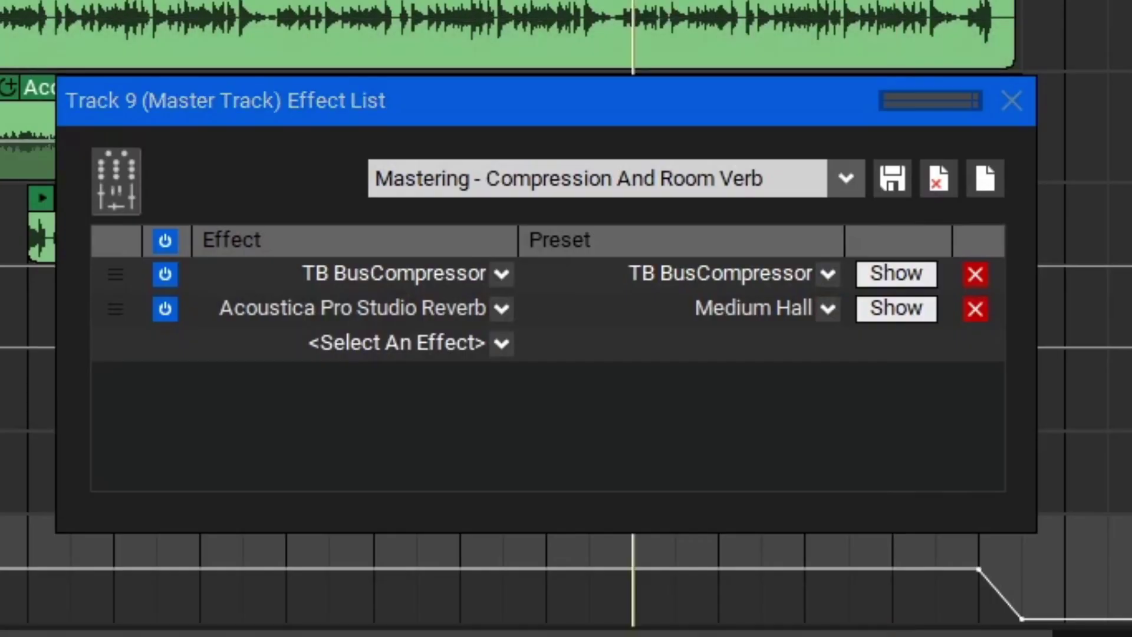
Audition the mastering chain, then delete Acoustica Pro Studio Reverb, leaving TB BusCompressor.
{"action": "key", "text": "space"}
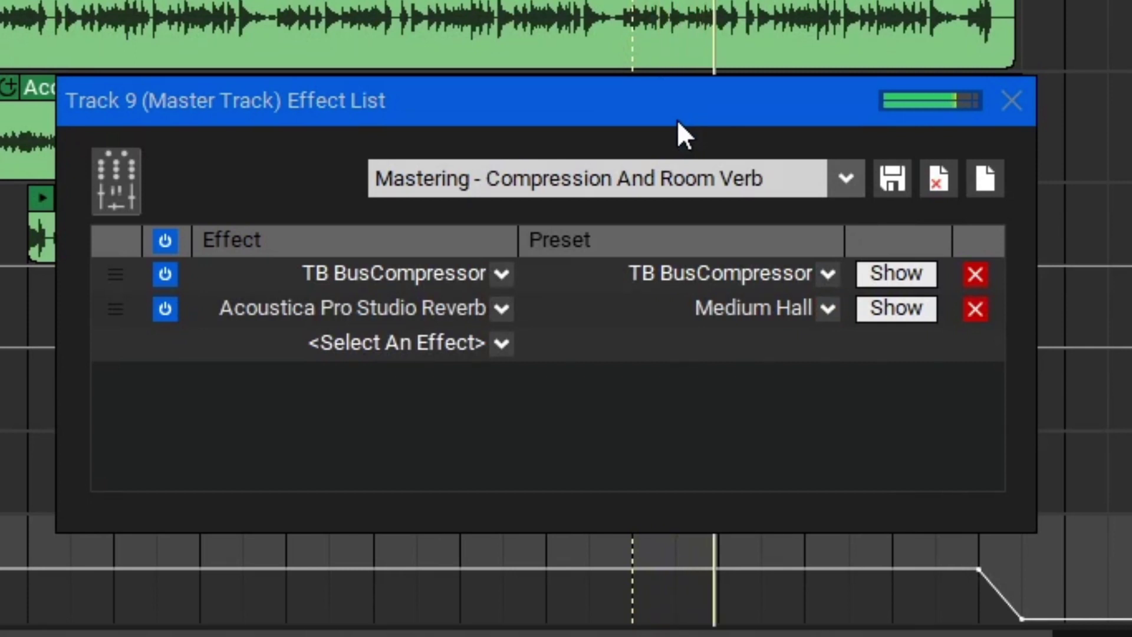
{"action": "key", "text": "space"}
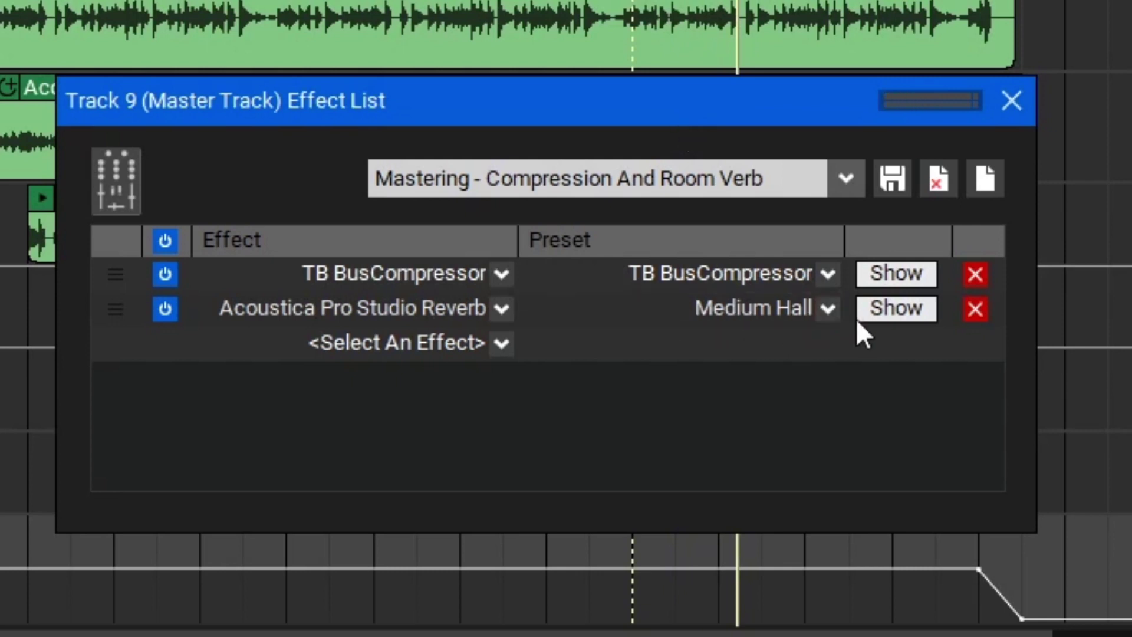
{"action": "left_click", "coordinate": [968, 317]}
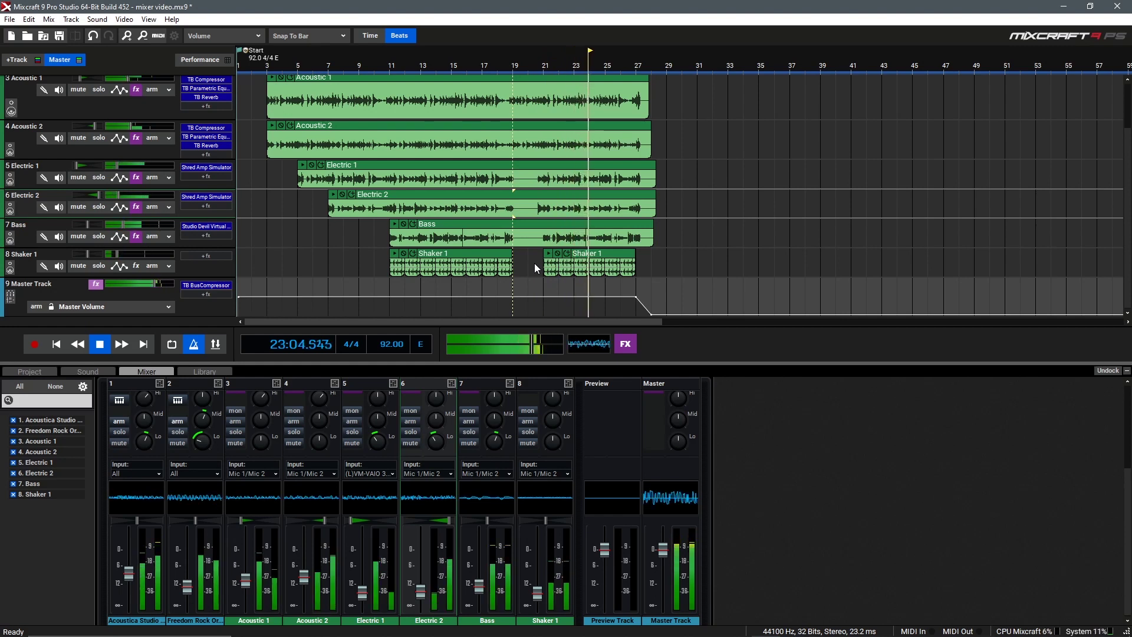
Stop playback and enlarge the mixer to reveal each channel's compressor, drive and effects rows.
{"action": "key", "text": "space"}
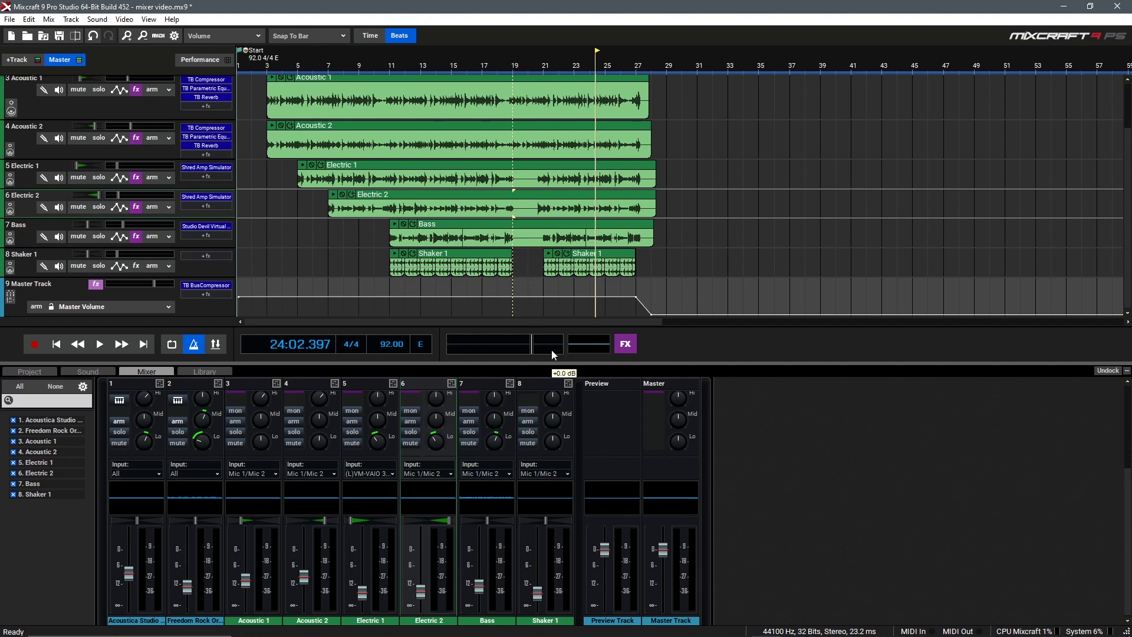
{"action": "left_click_drag", "start_coordinate": [554, 362], "coordinate": [564, 230]}
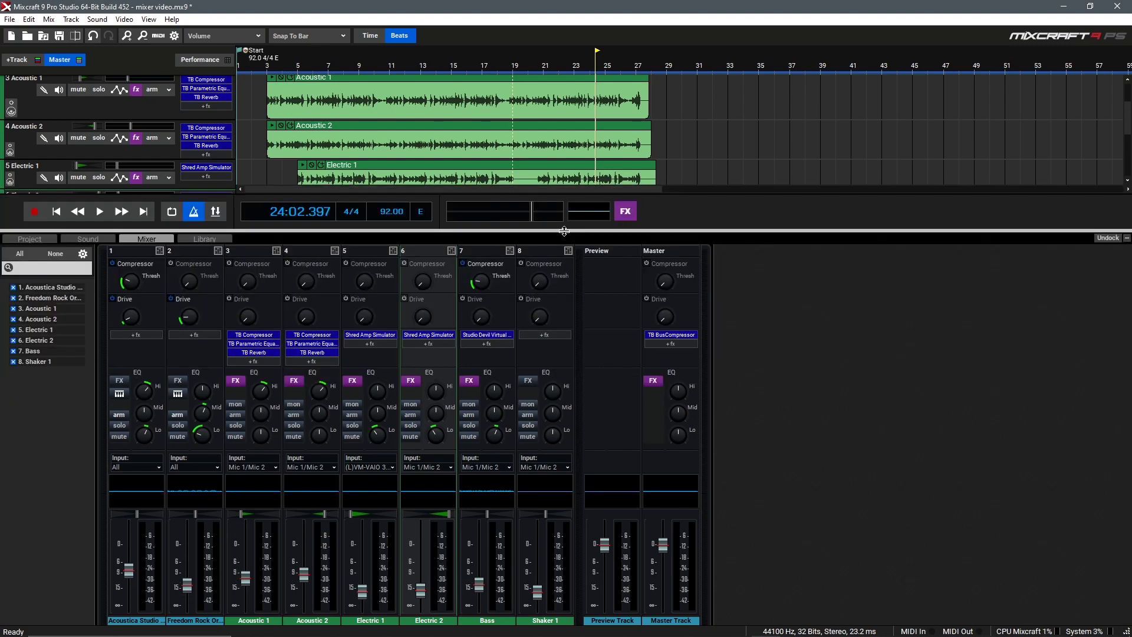